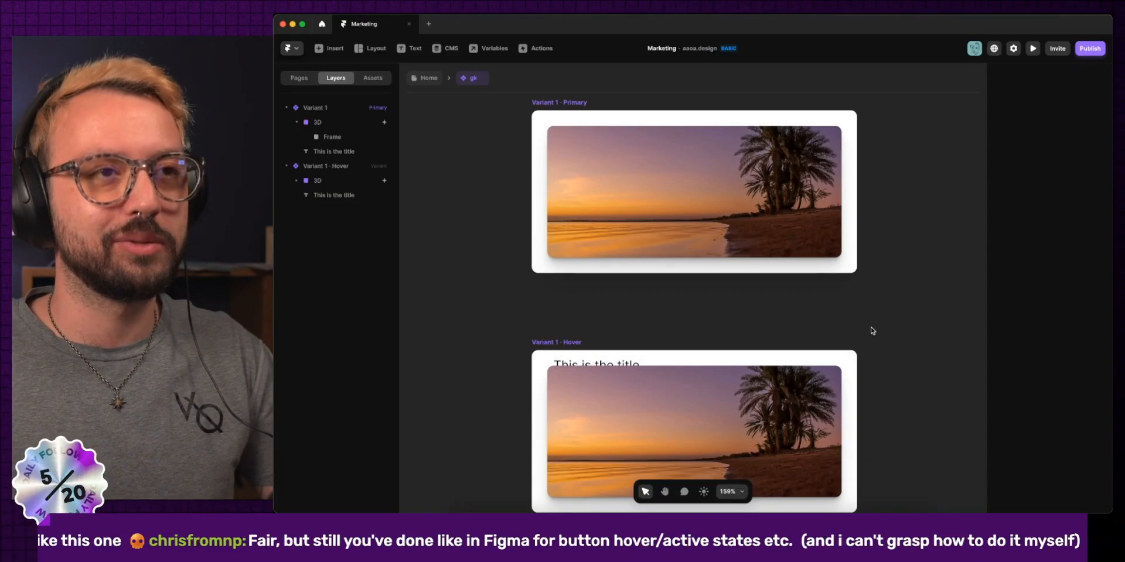
Switch to Figma and draw a 680 × 340 white frame with 16 px corners, containing an inset grey rectangle.
key(super+q)
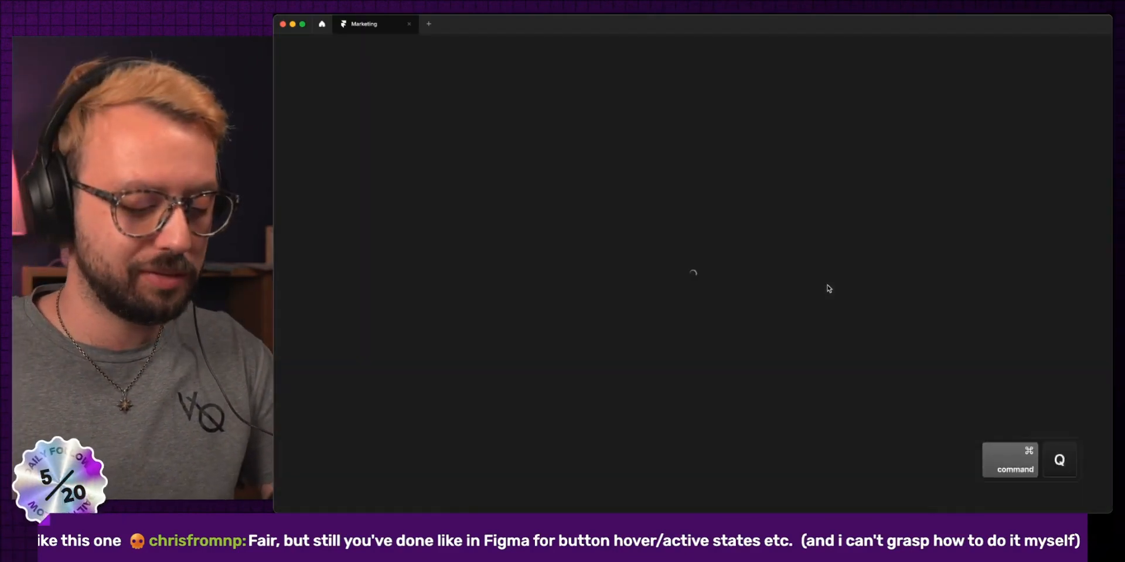
drag(565, 201, 810, 322)
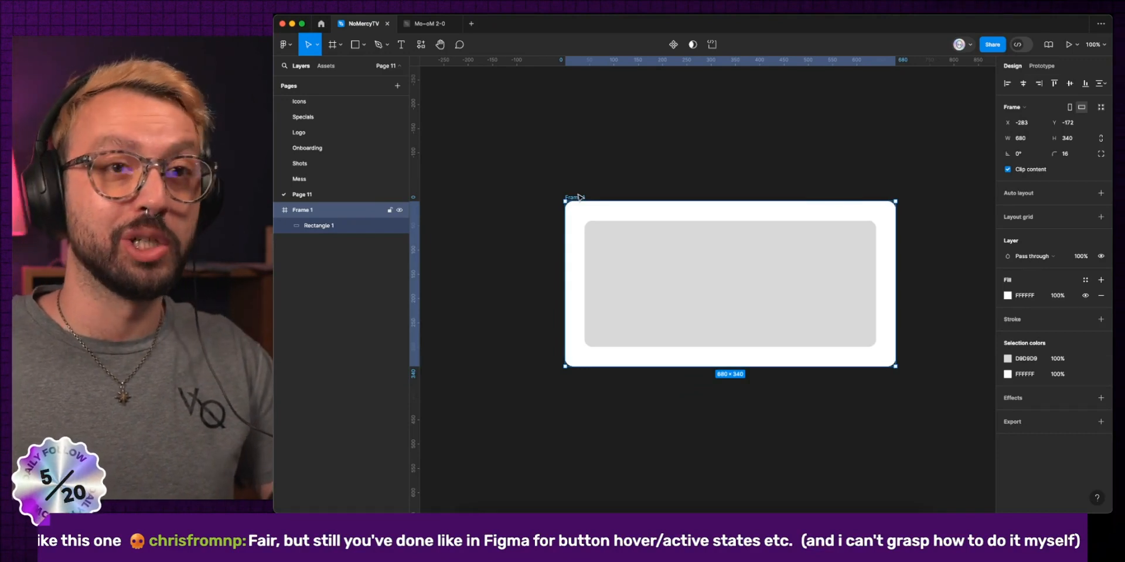
Duplicate the white card frame and place the copy directly beside the original.
scroll(617, 231, down, 5)
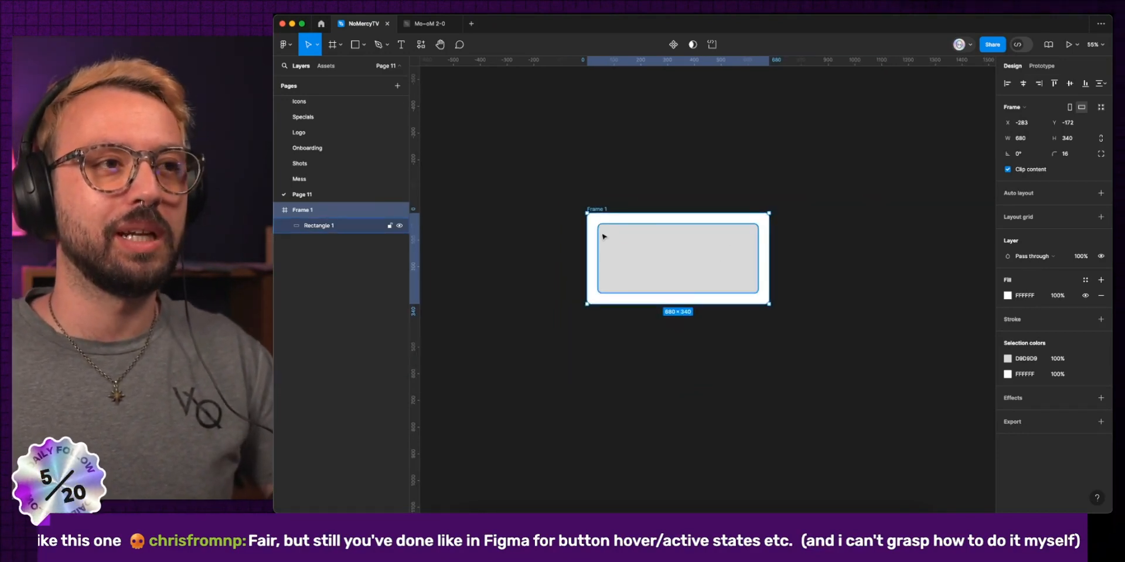
key(alt)
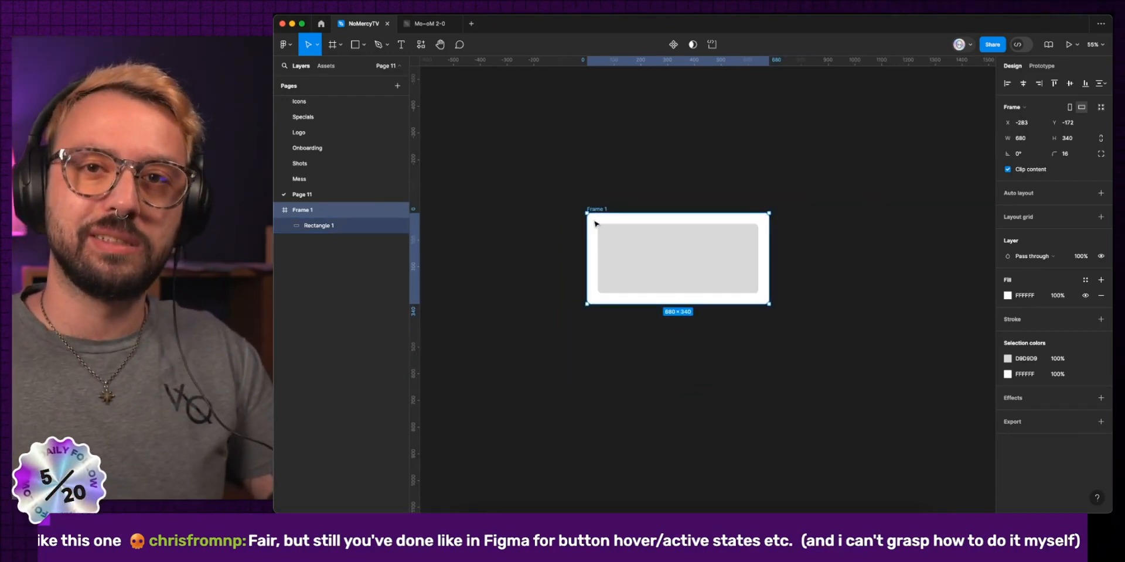
drag(595, 223, 785, 224)
Move the grey rectangle inside Frame 2 down to Y 112, keeping it horizontally centred.
click(834, 268)
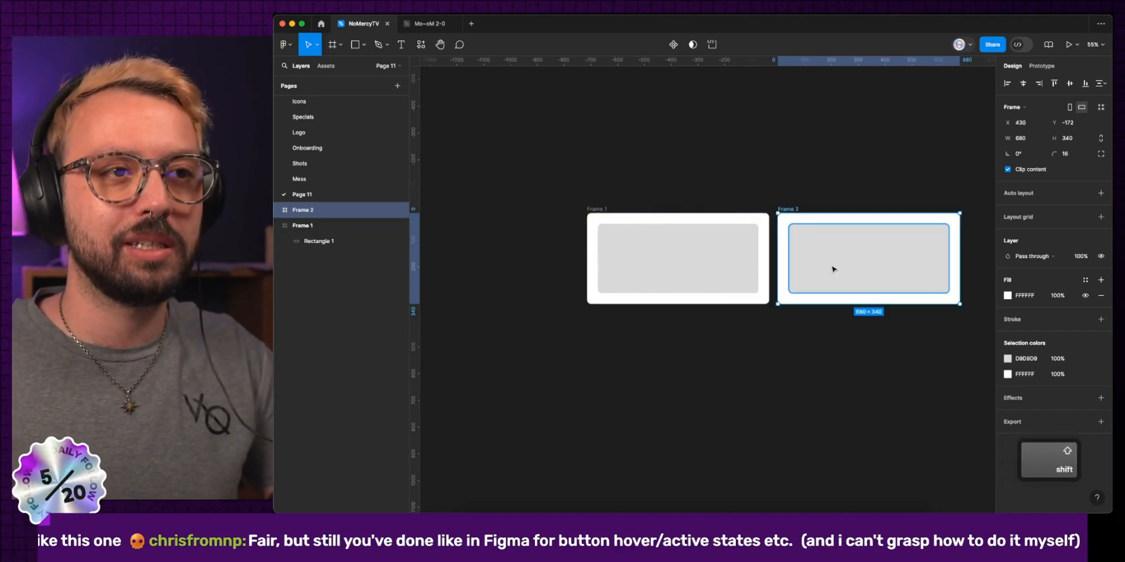
key(shift+Down)
key(shift+Down)
key(shift+Down)
key(shift+Down)
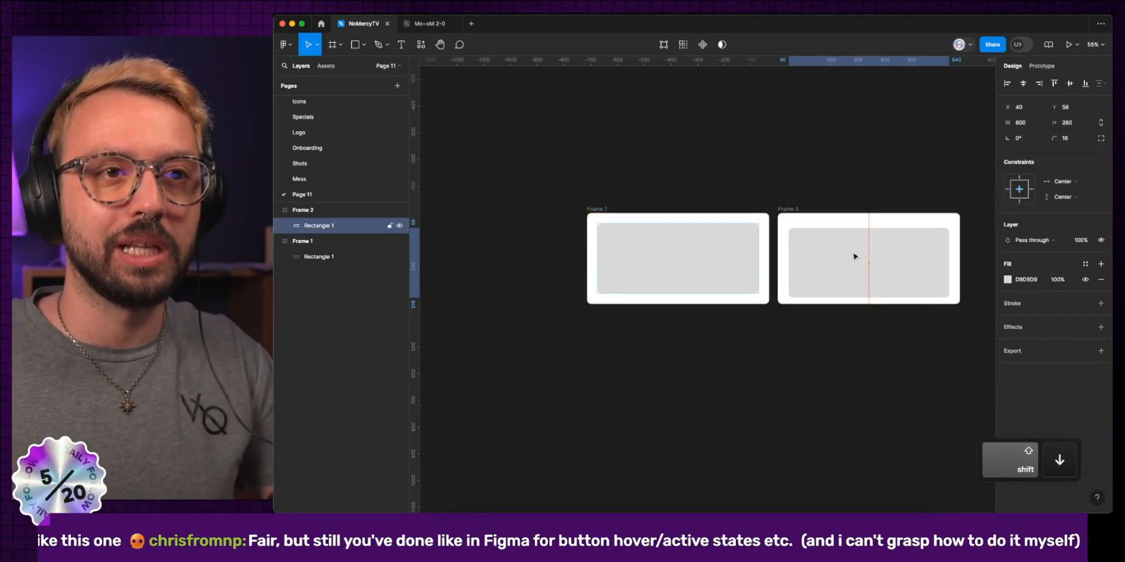
key(shift+Down)
key(shift+Down)
key(shift+Down)
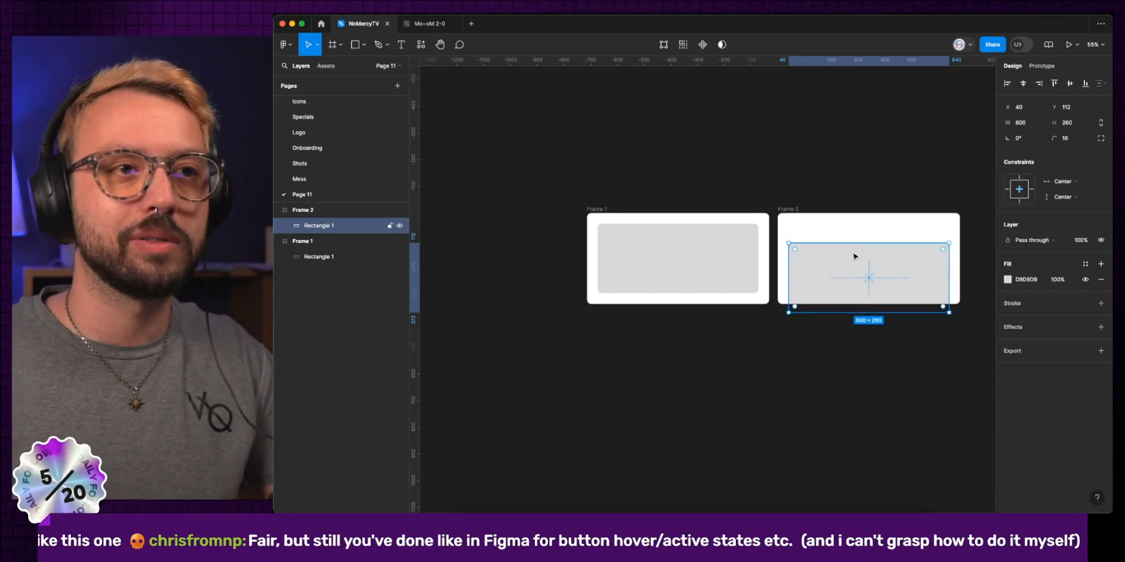
Add a prototype connection from Frame 1 to Frame 2 that navigates while hovering.
click(609, 219)
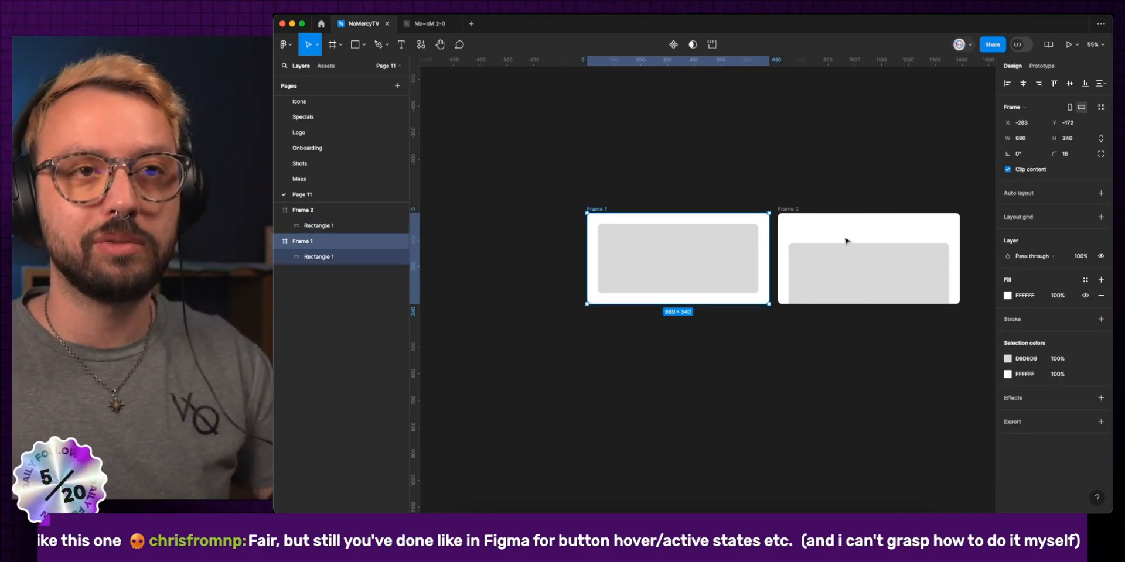
click(1042, 66)
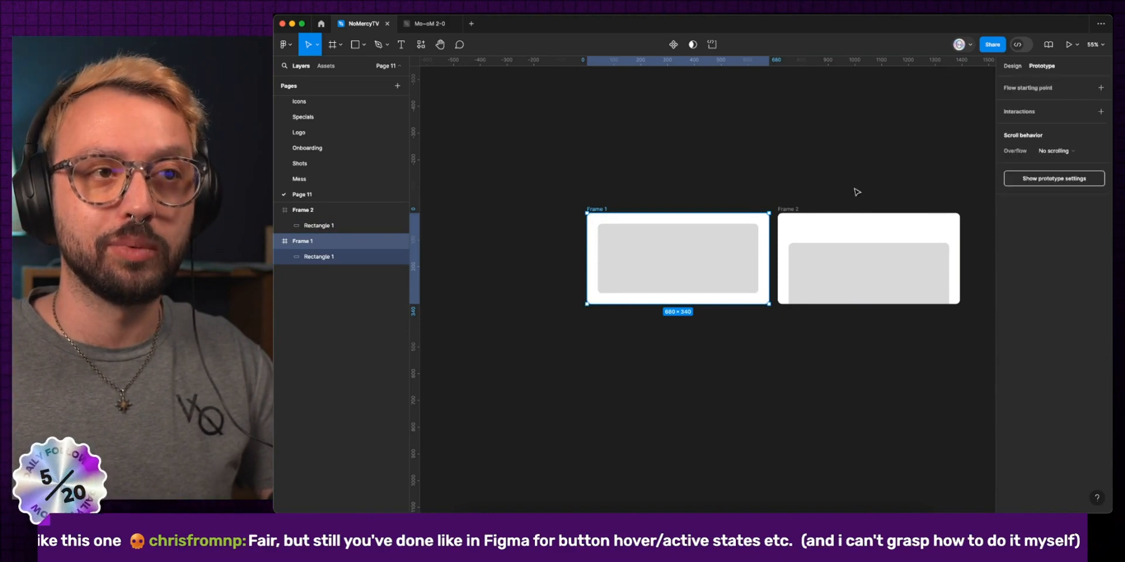
mouse_move(769, 259)
drag(769, 260, 842, 239)
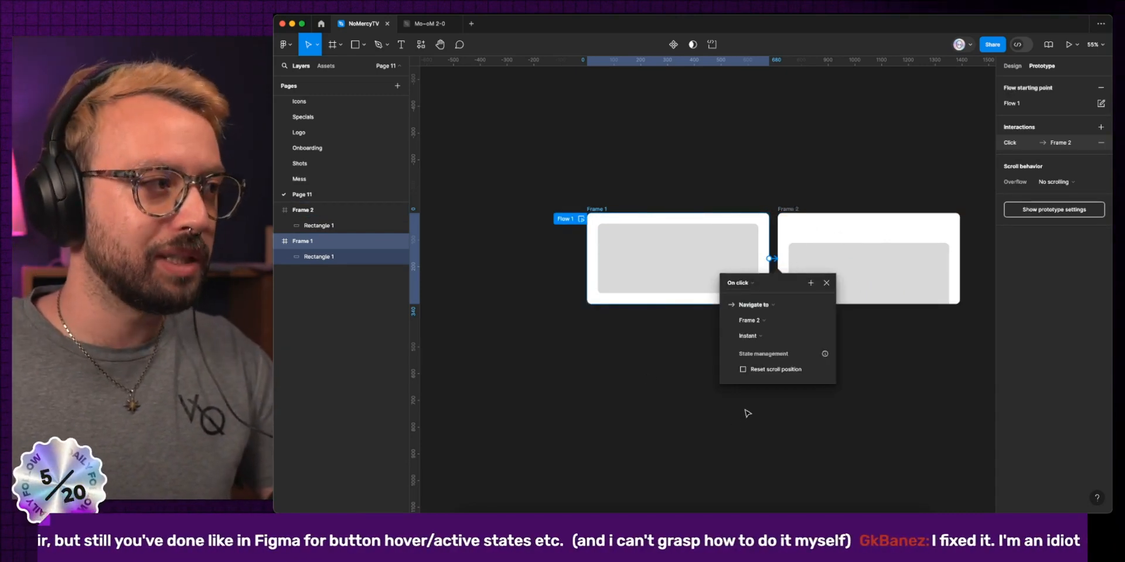
click(745, 286)
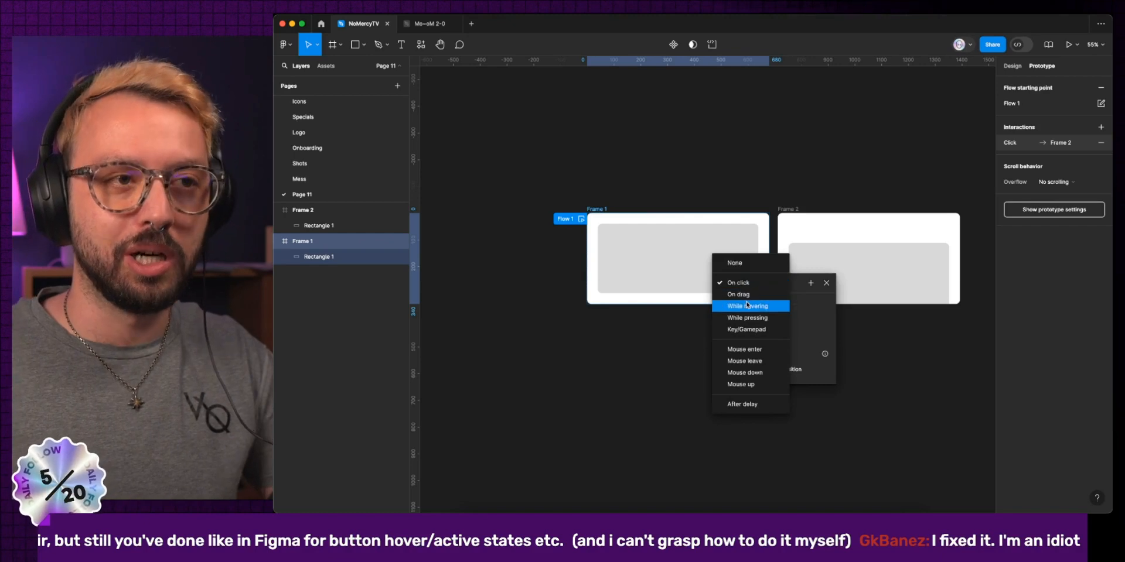
click(784, 304)
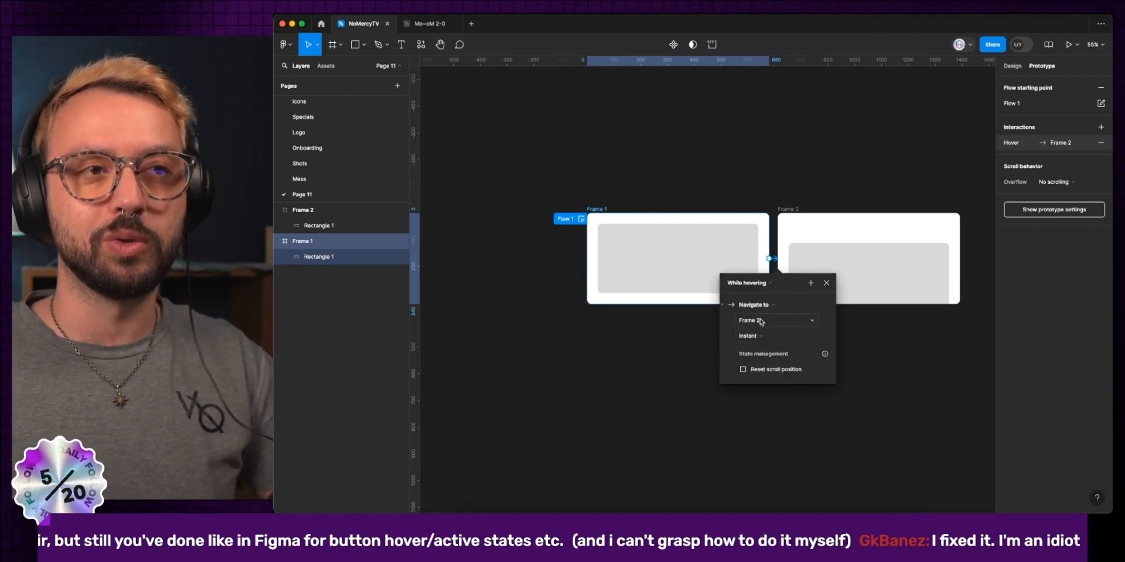
Set the hover transition to Smart animate with an ease-in-and-out easing and a 420 ms duration.
click(763, 340)
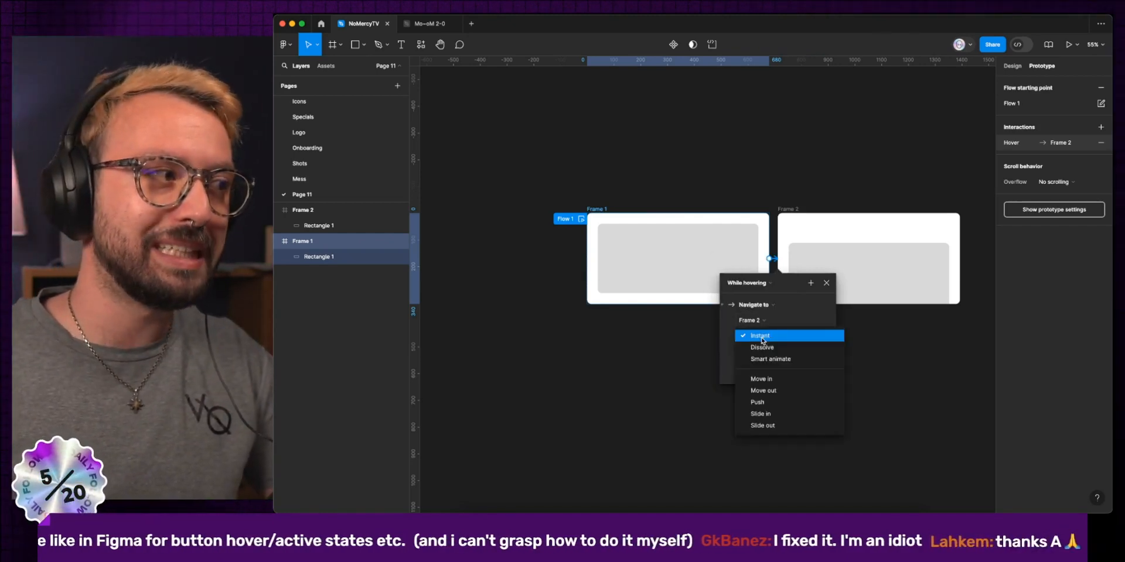
click(768, 360)
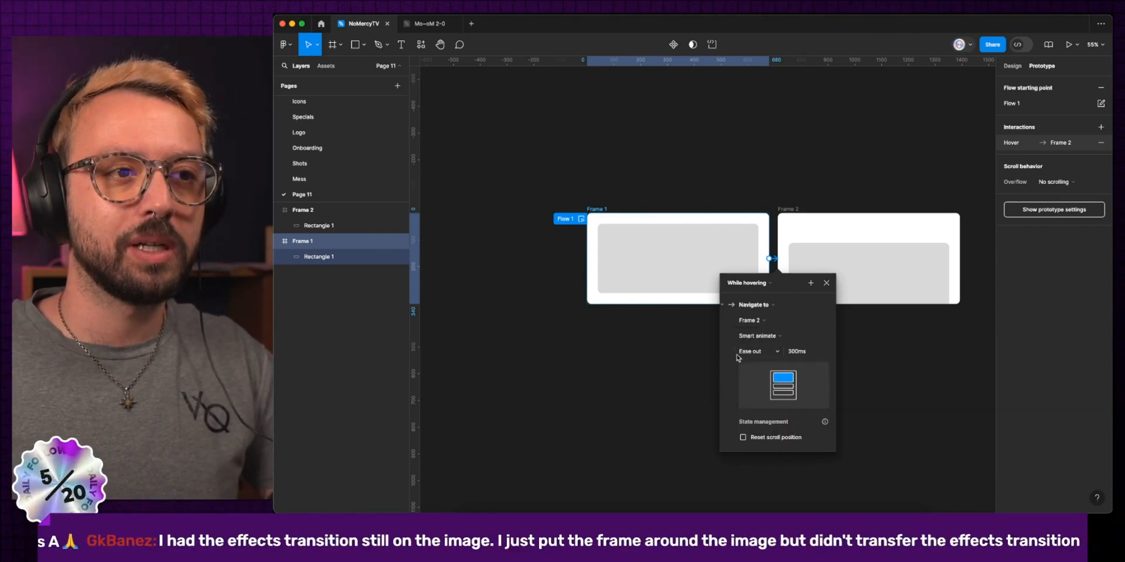
click(761, 352)
click(769, 398)
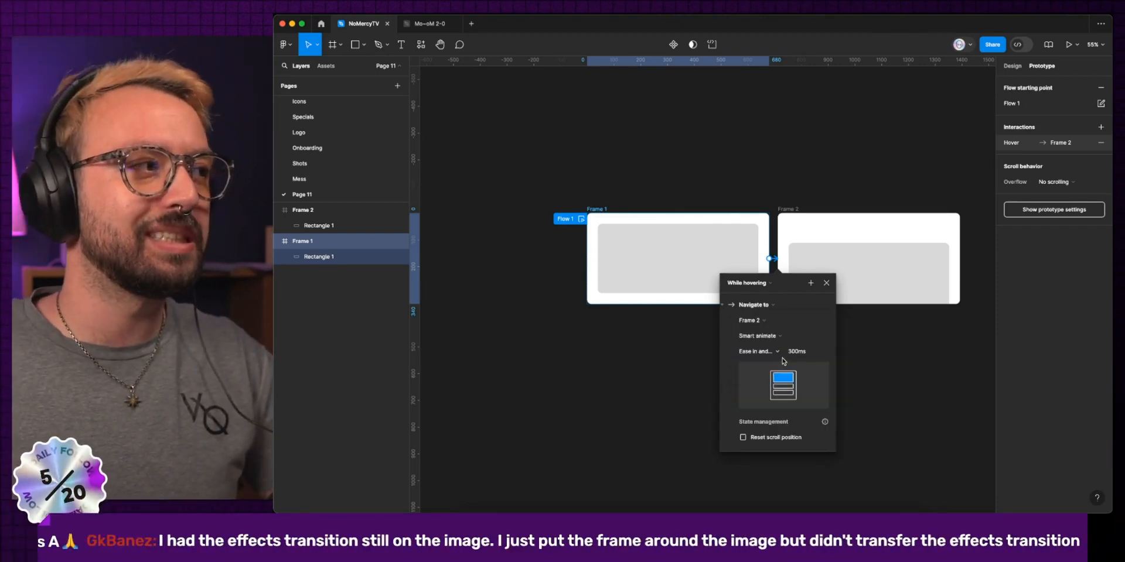
click(796, 353)
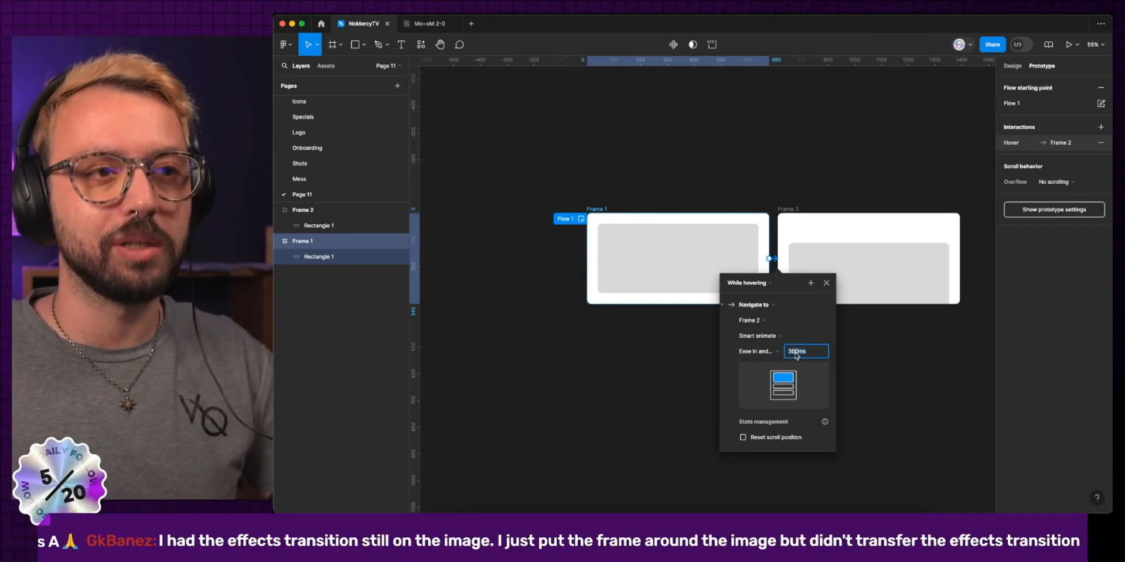
text(420)
key(Return)
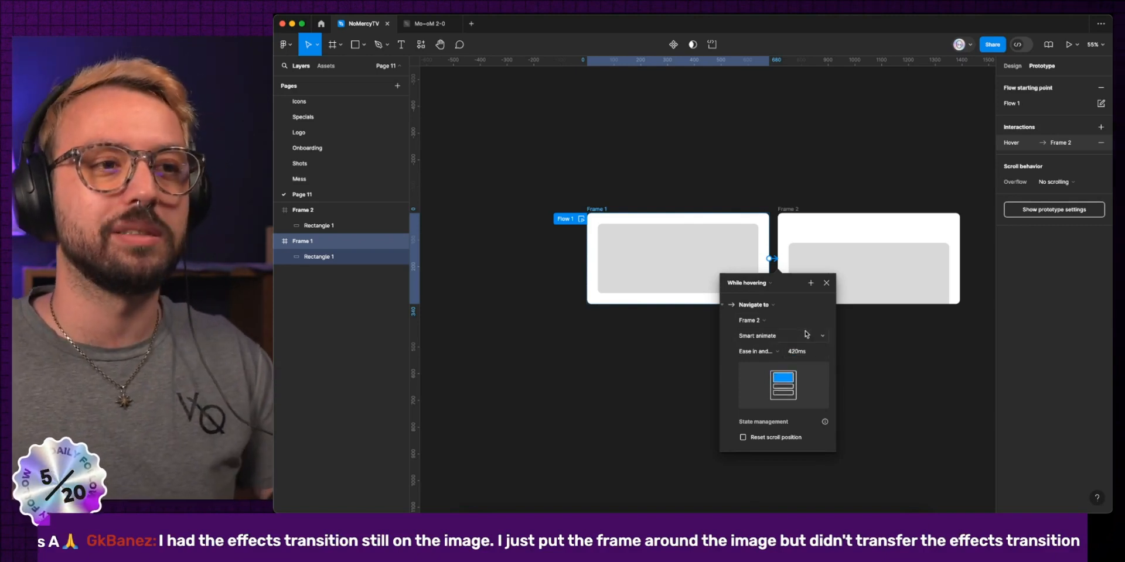
Preview the prototype in an enlarged preview, test the card's hover transition, close the preview and return to design mode.
click(683, 231)
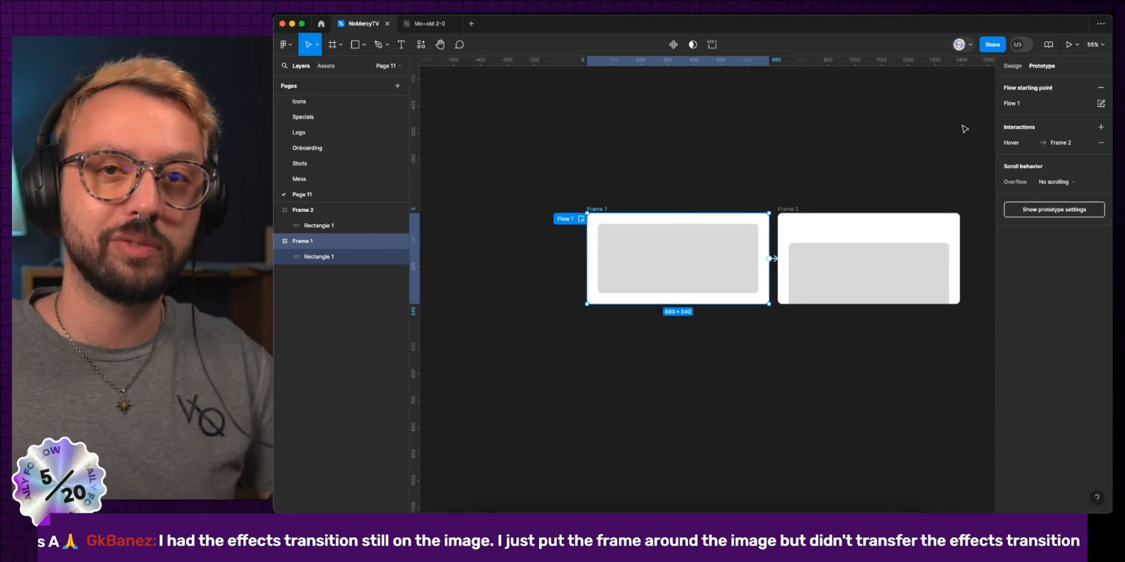
click(689, 161)
key(shift+space)
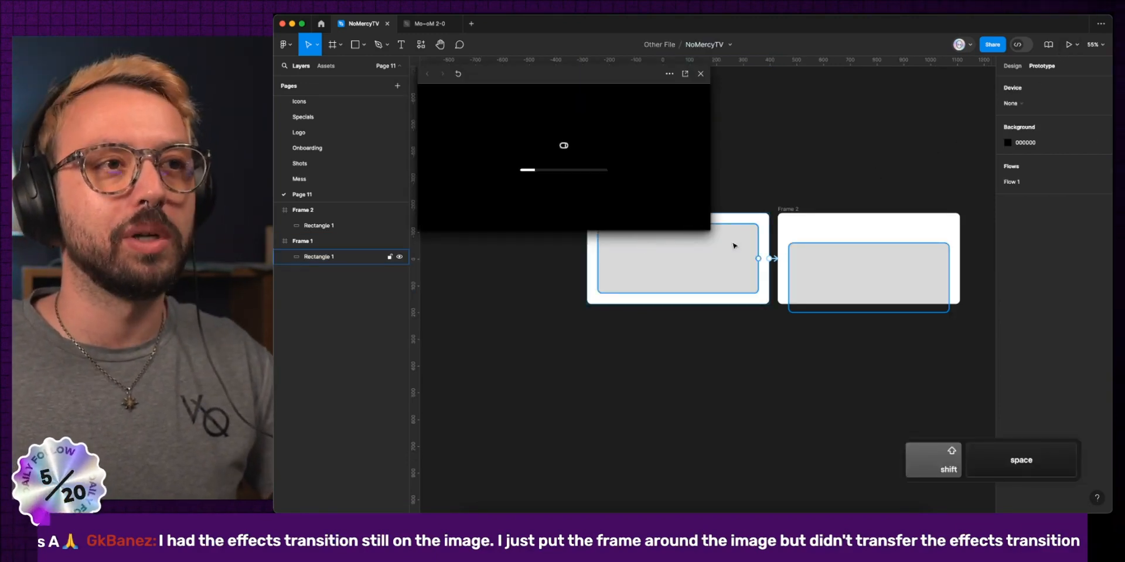
drag(885, 362, 952, 377)
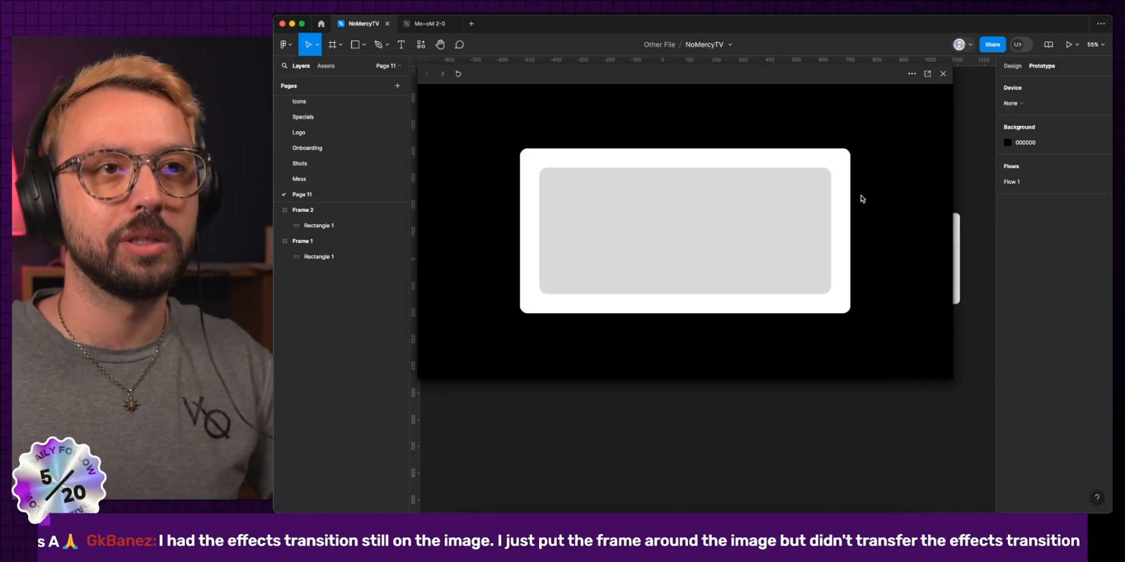
click(822, 209)
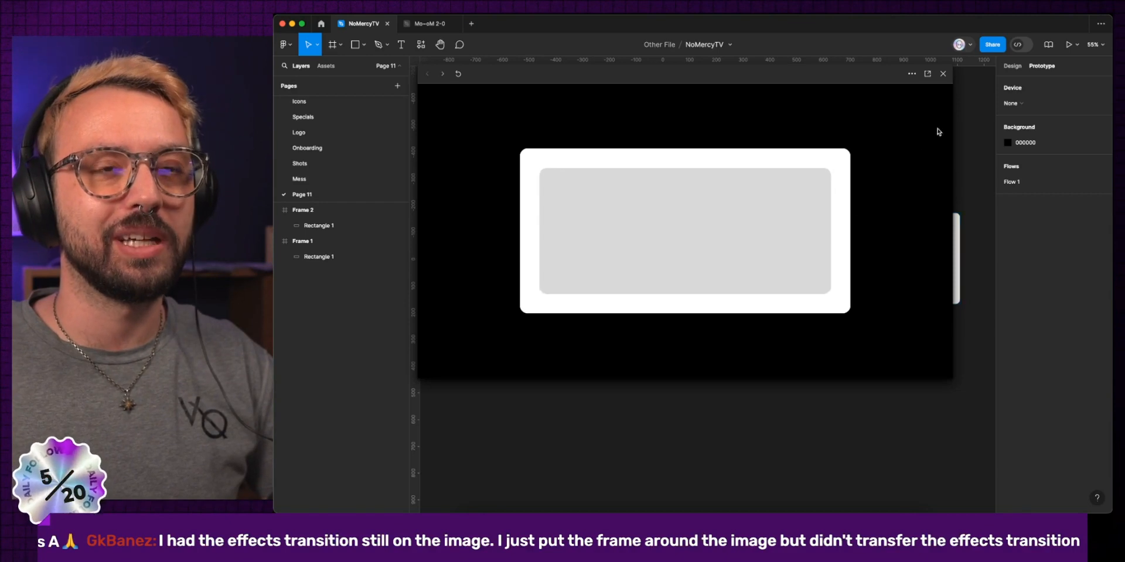
click(943, 75)
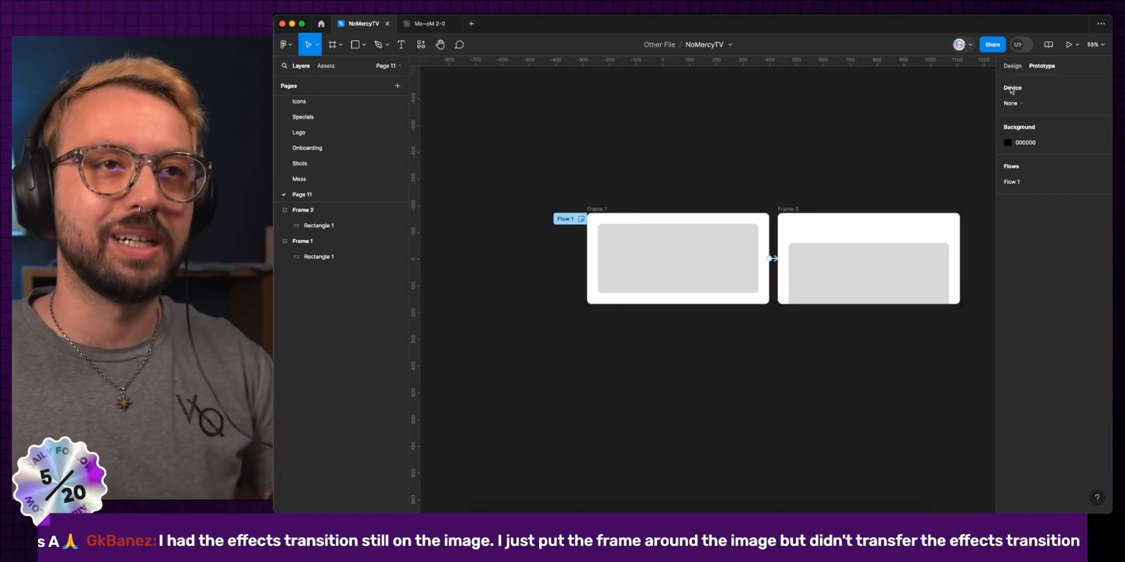
click(1012, 66)
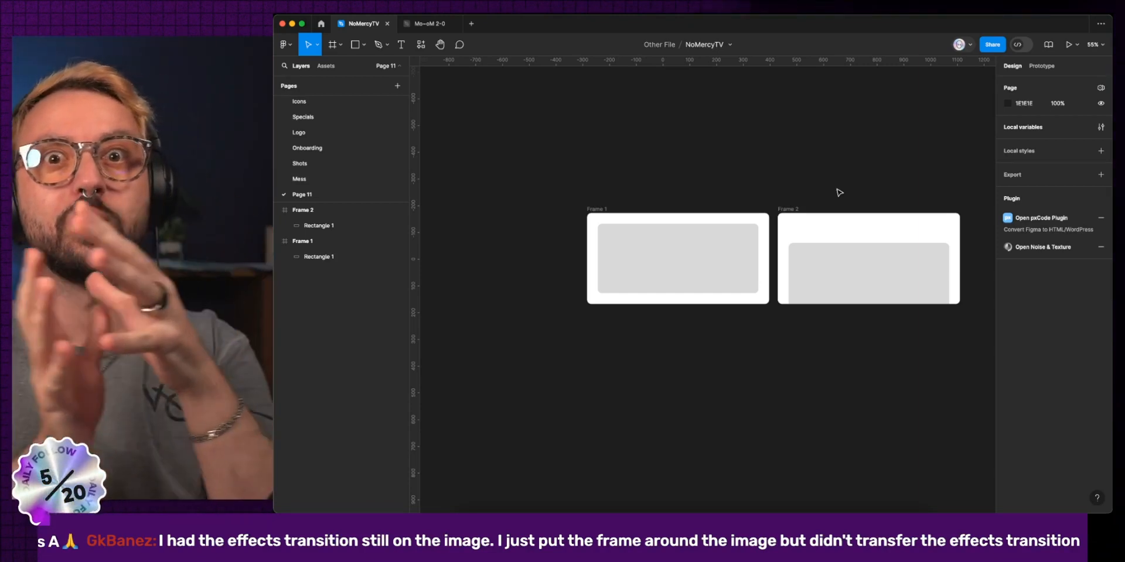
Switch to Pinterest in the browser and search for "animation cheat sheet".
key(super+Tab)
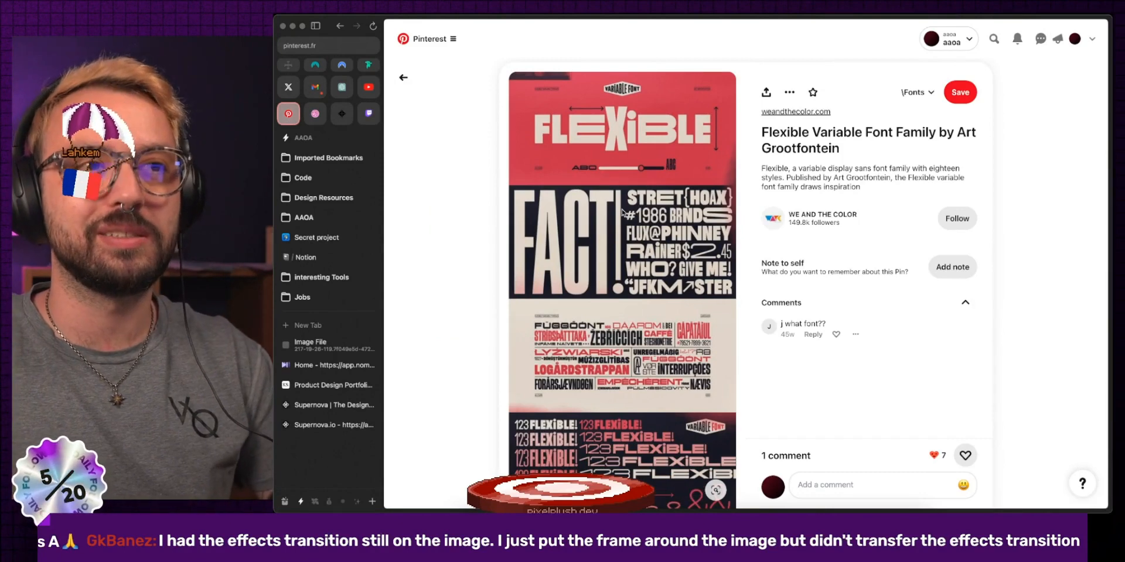
click(994, 40)
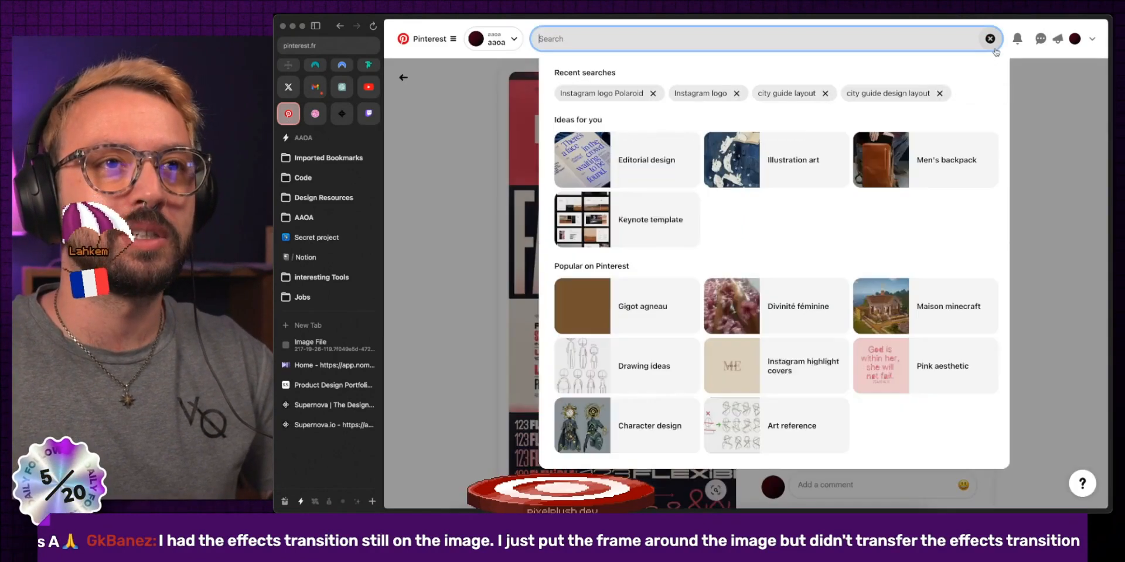
text(animating cheat sheet)
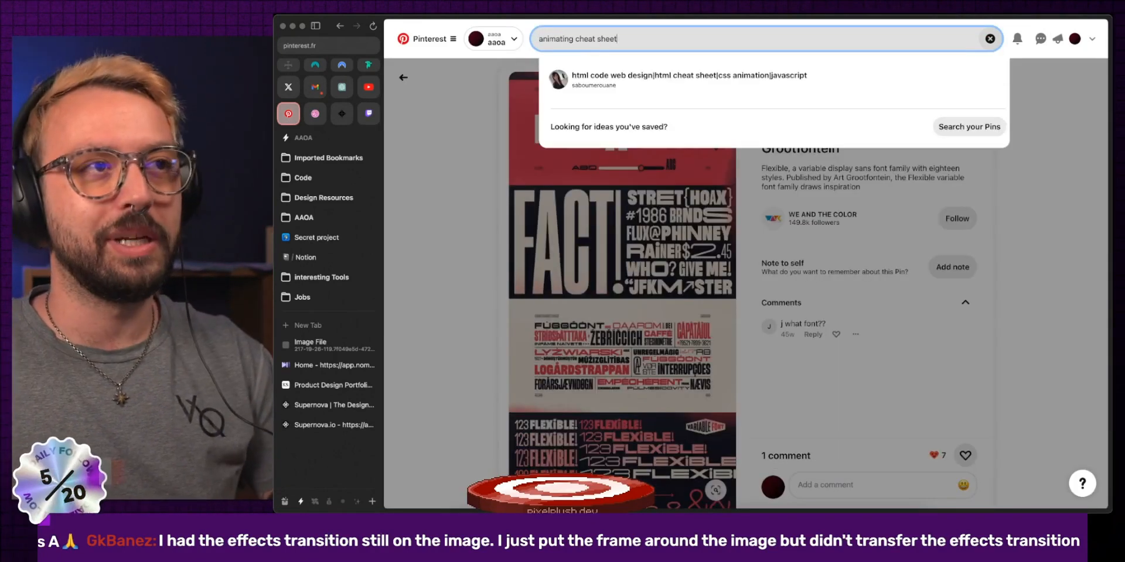
key(Left)
key(Left)
key(Left)
key(Left)
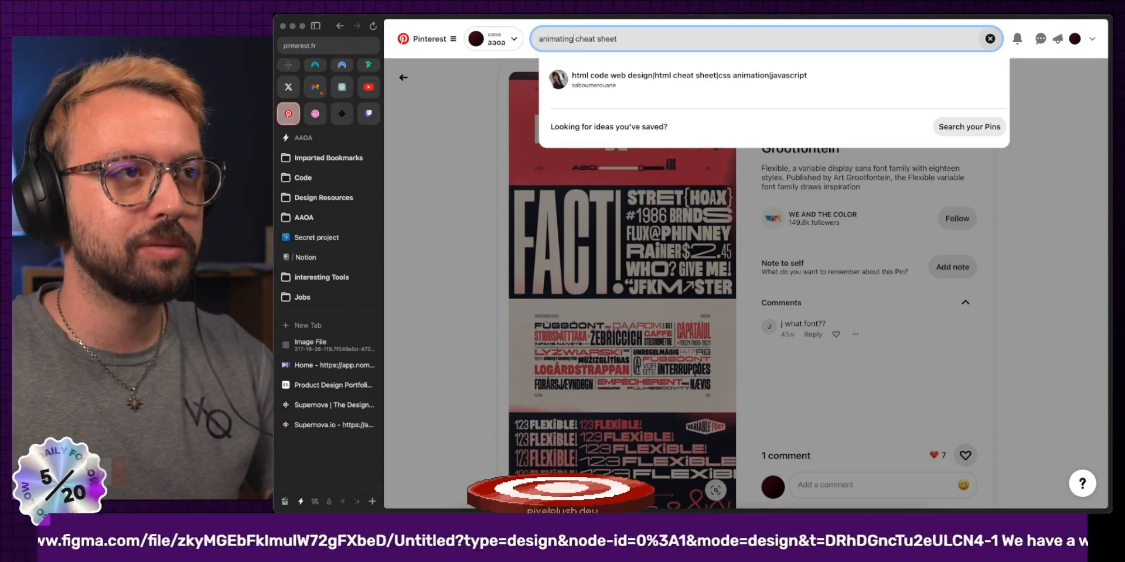
key(BackSpace)
key(BackSpace)
text(on)
key(Return)
Open the pin "The 21 Foundations of Animation" and examine its illustrated principles up close.
click(622, 216)
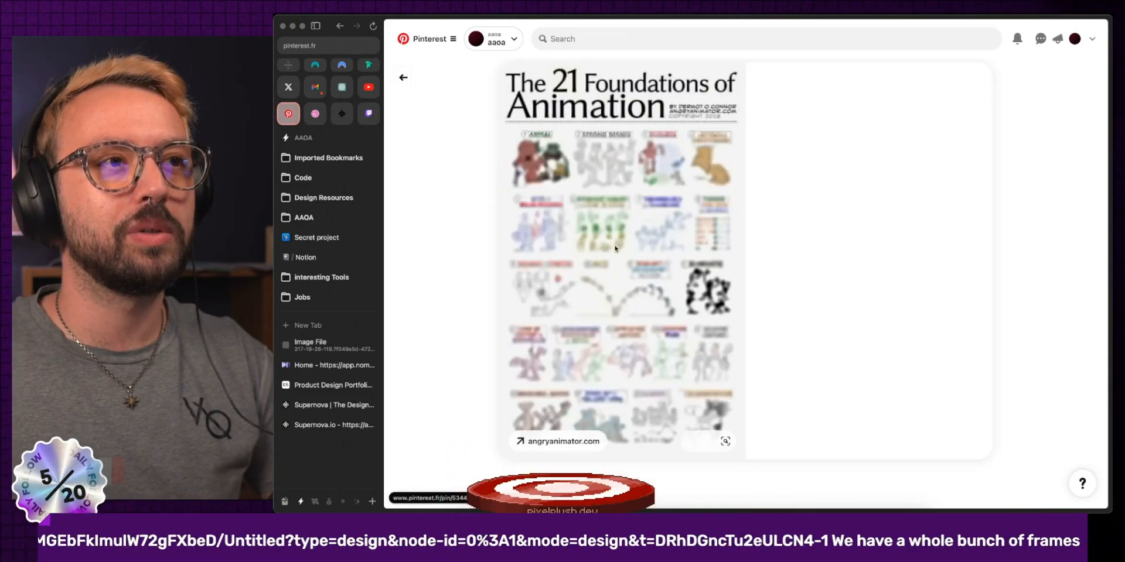
scroll(643, 196, up, 5)
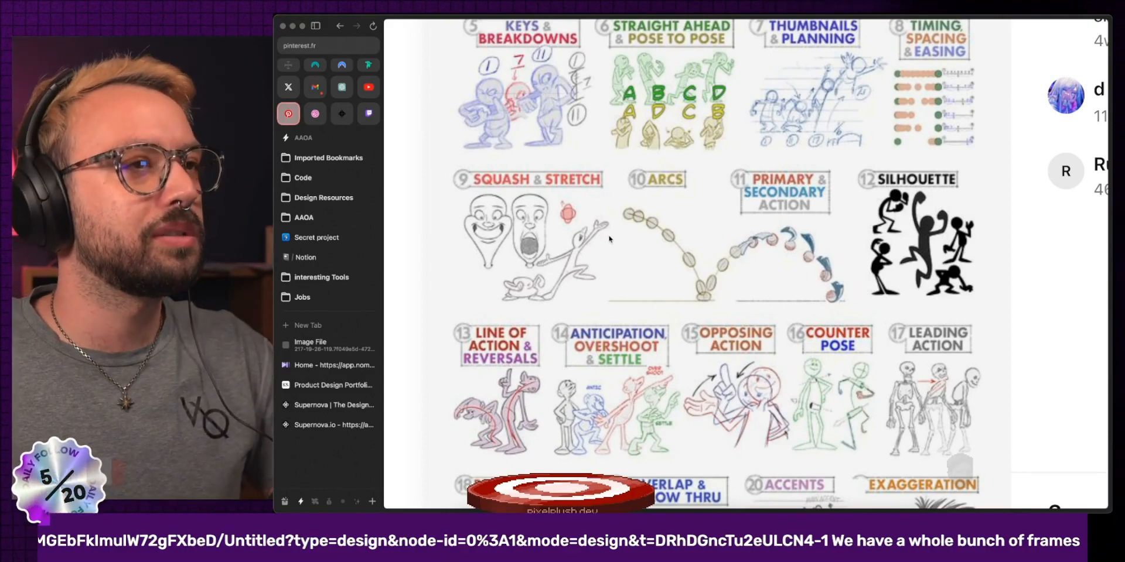
click(588, 221)
Open the related Toon Boom pin on creative reveal animation and examine its frame-by-frame star sequences up close.
scroll(586, 270, down, 5)
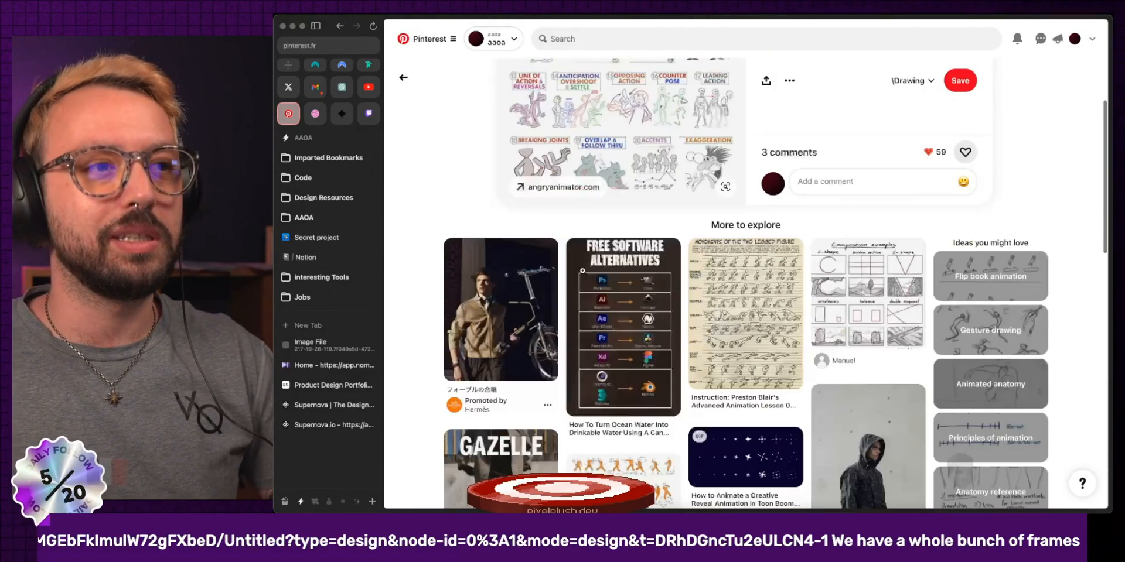
scroll(480, 193, down, 2)
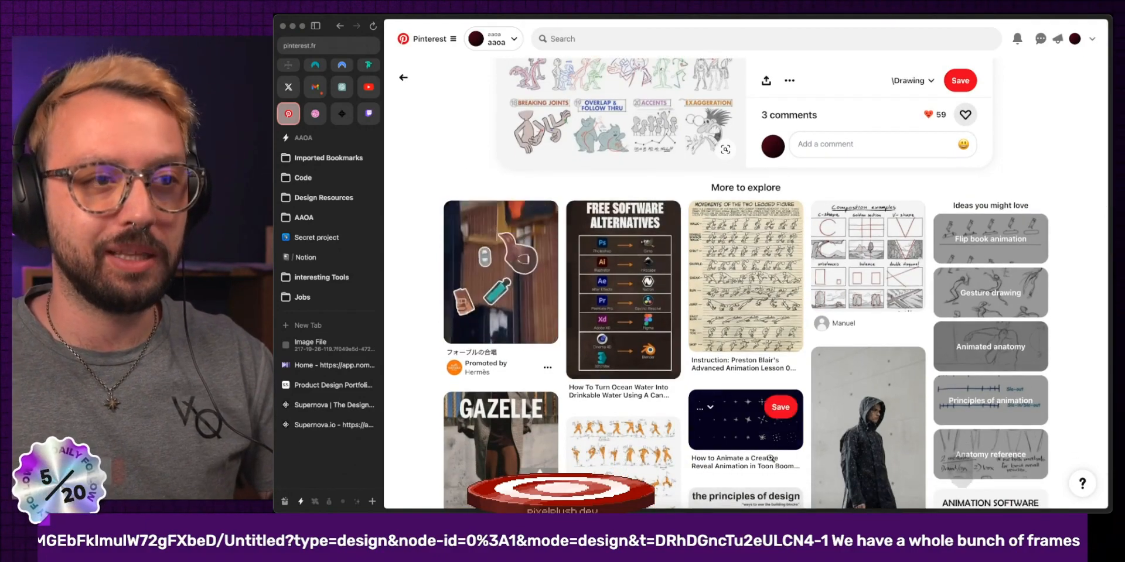
click(767, 413)
scroll(523, 94, up, 5)
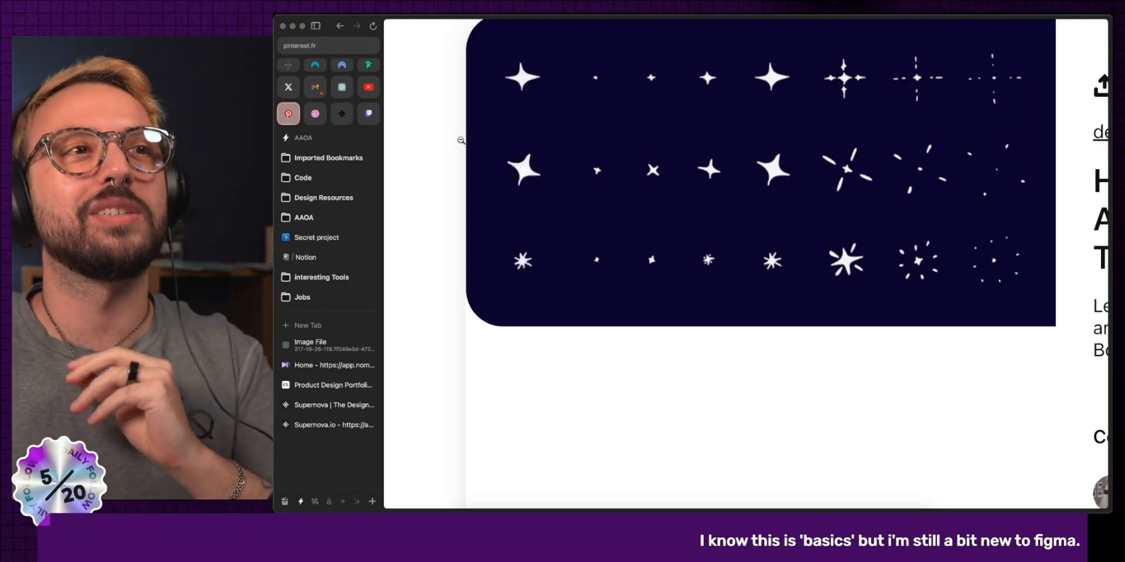
Switch to the Twitch Stream Manager and open the Figma file link shared in the chat to view its button variants.
click(427, 156)
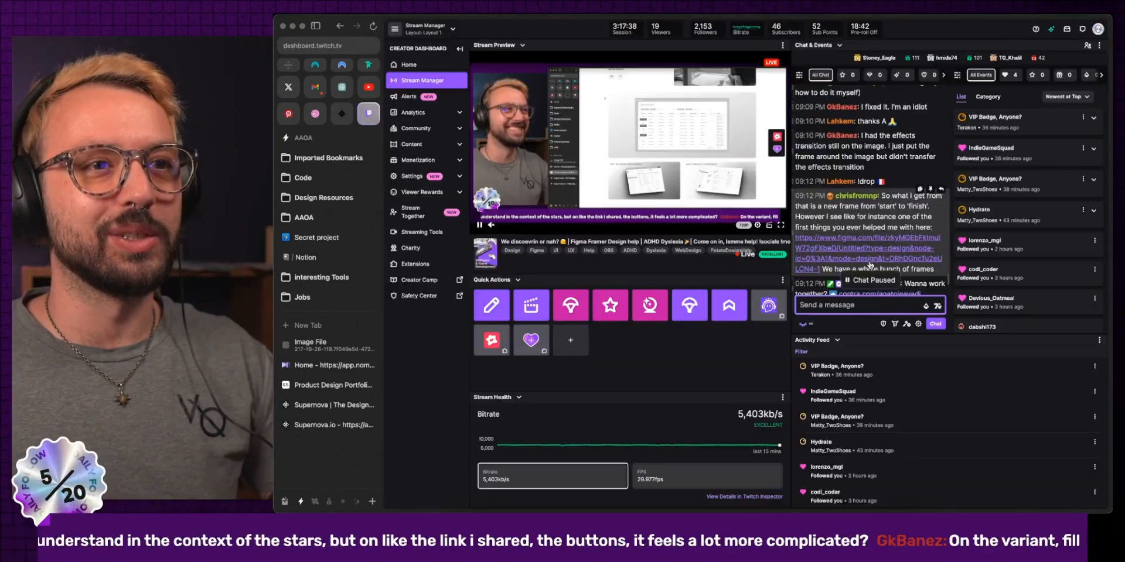
click(817, 257)
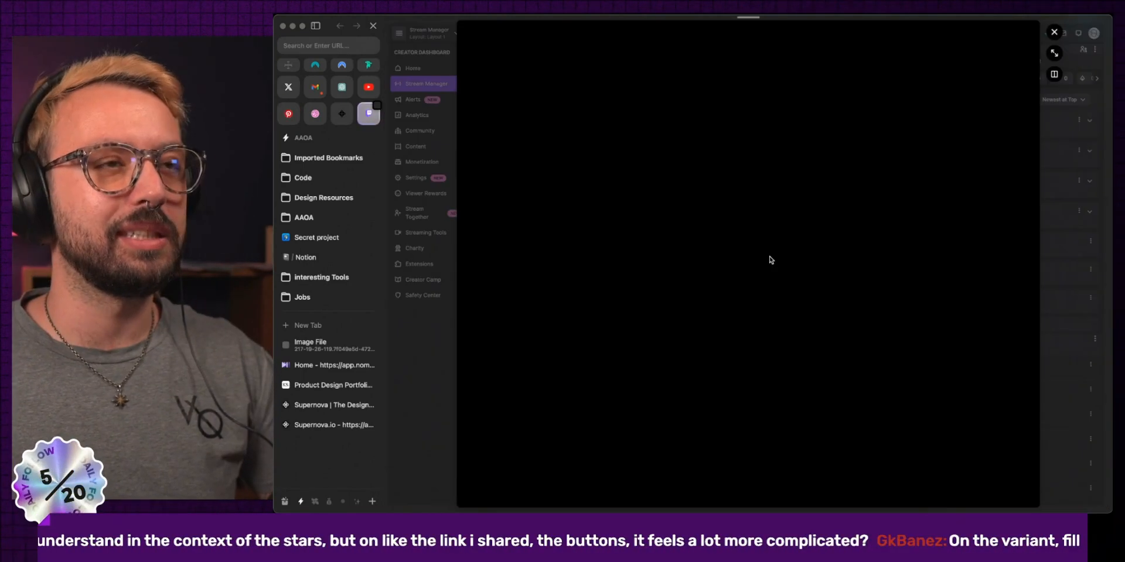
scroll(739, 333, right, 1)
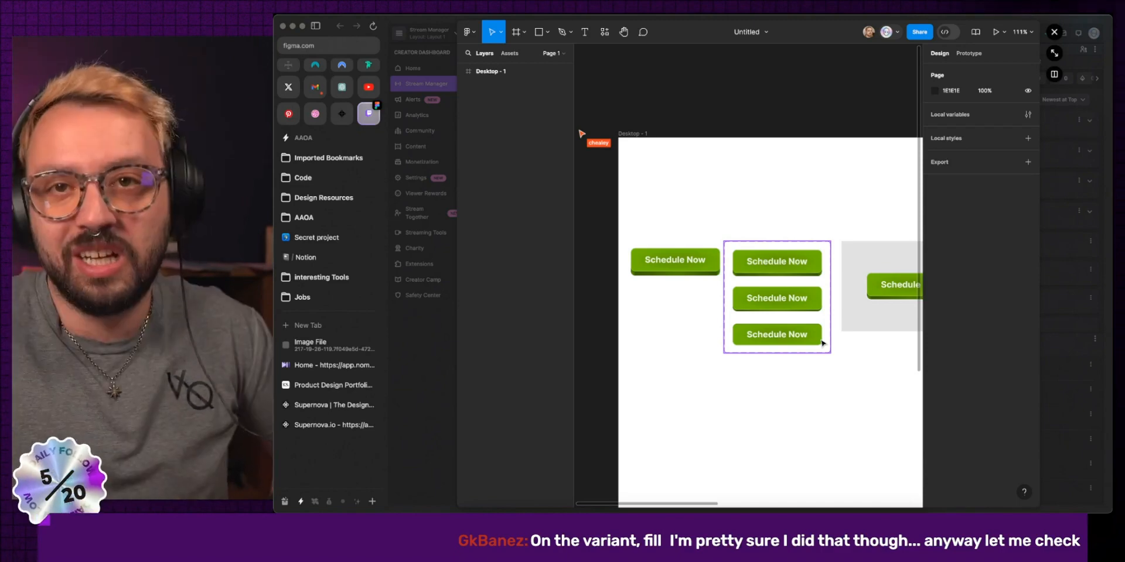
Examine the prototype interactions of the Hover and Click button variants, including the Click variant's after-delay settings.
key(super)
super+click(737, 301)
scroll(737, 301, right, 3)
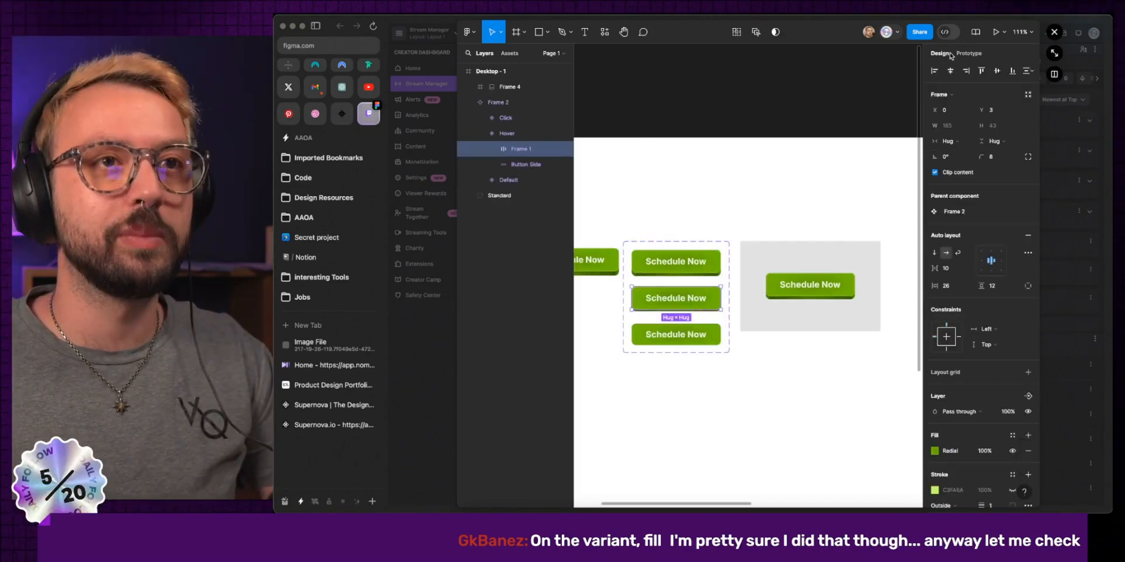
key(shift+e)
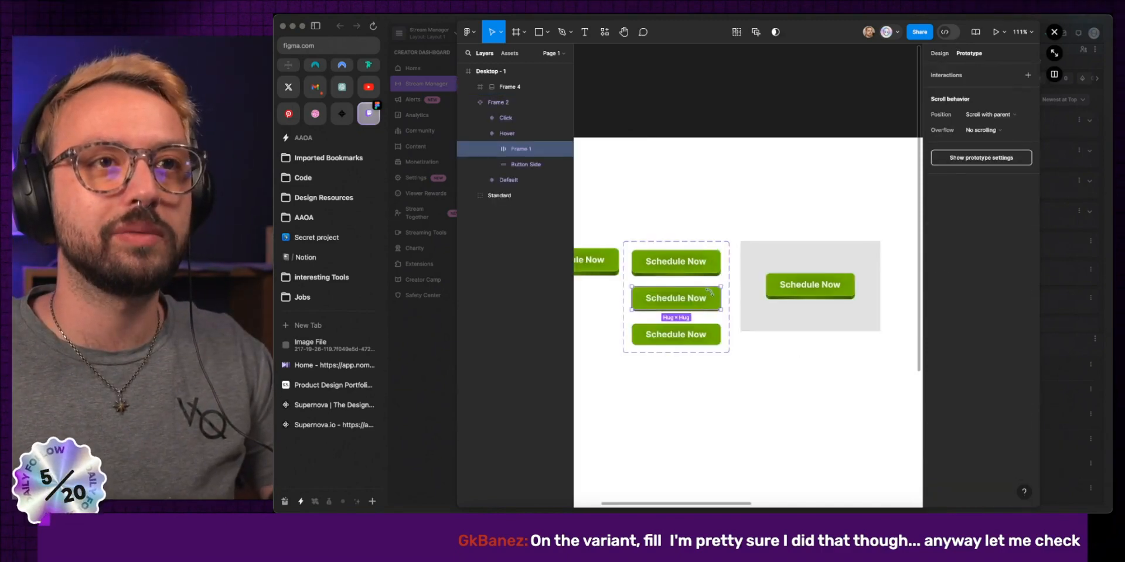
click(676, 307)
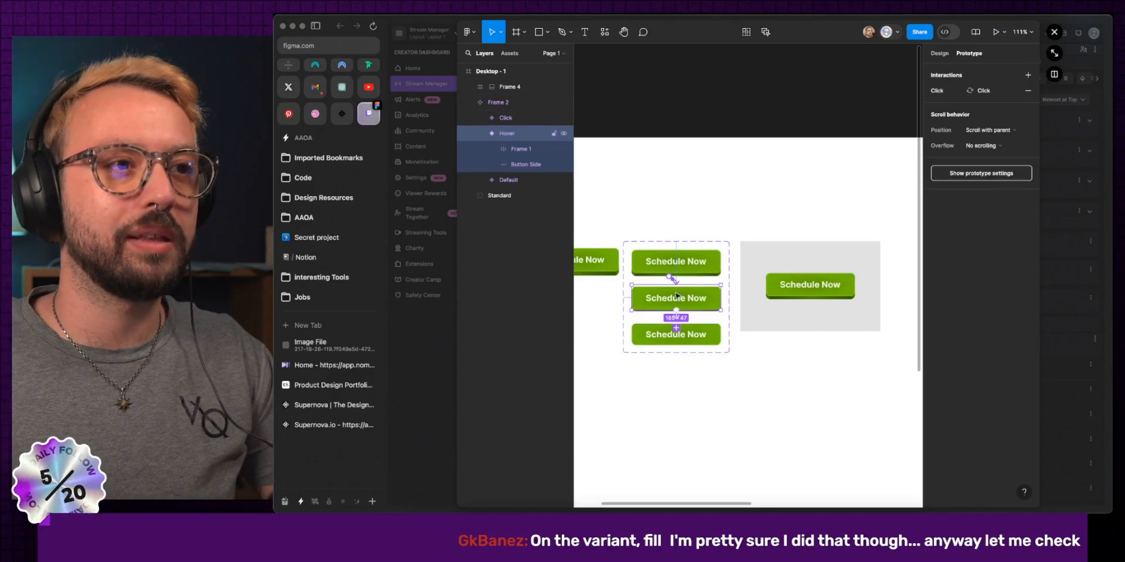
click(675, 334)
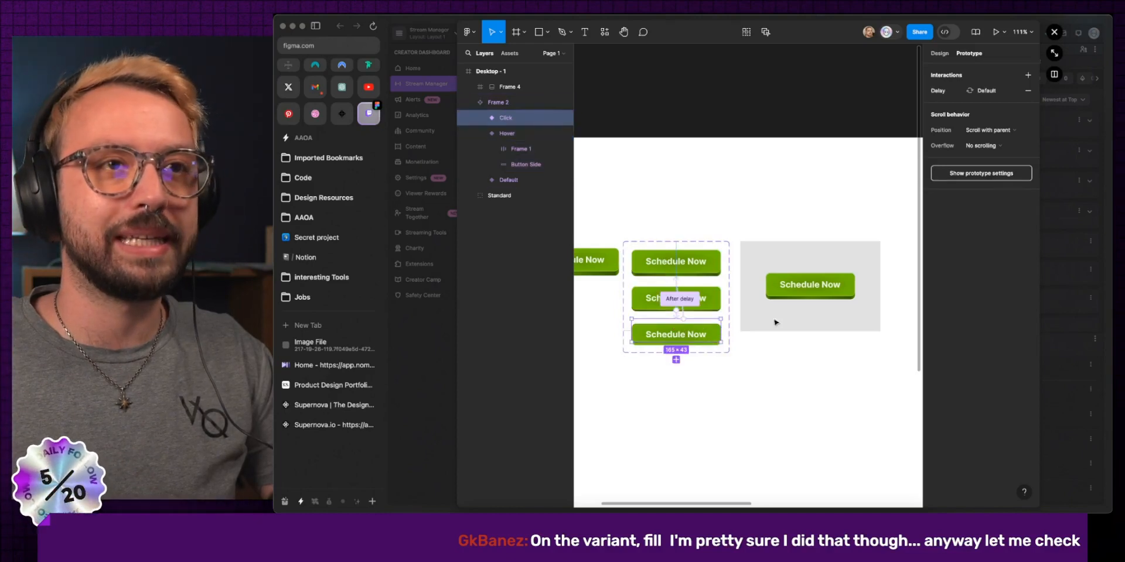
click(933, 90)
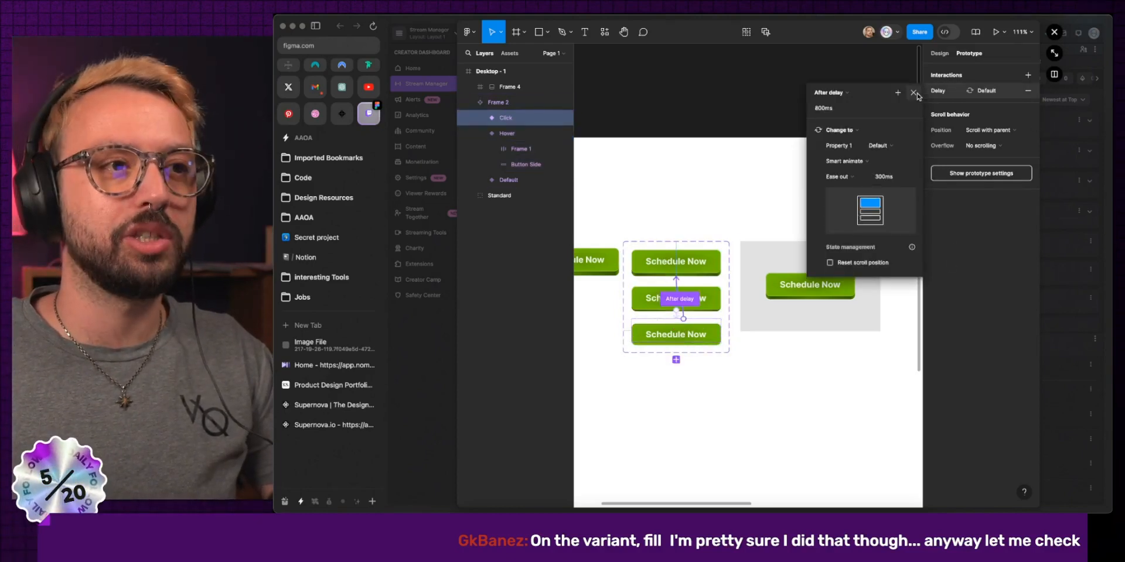
Remove the Click variant's after-delay interaction and change the trigger of the Hover variant's on-click interaction.
click(1029, 91)
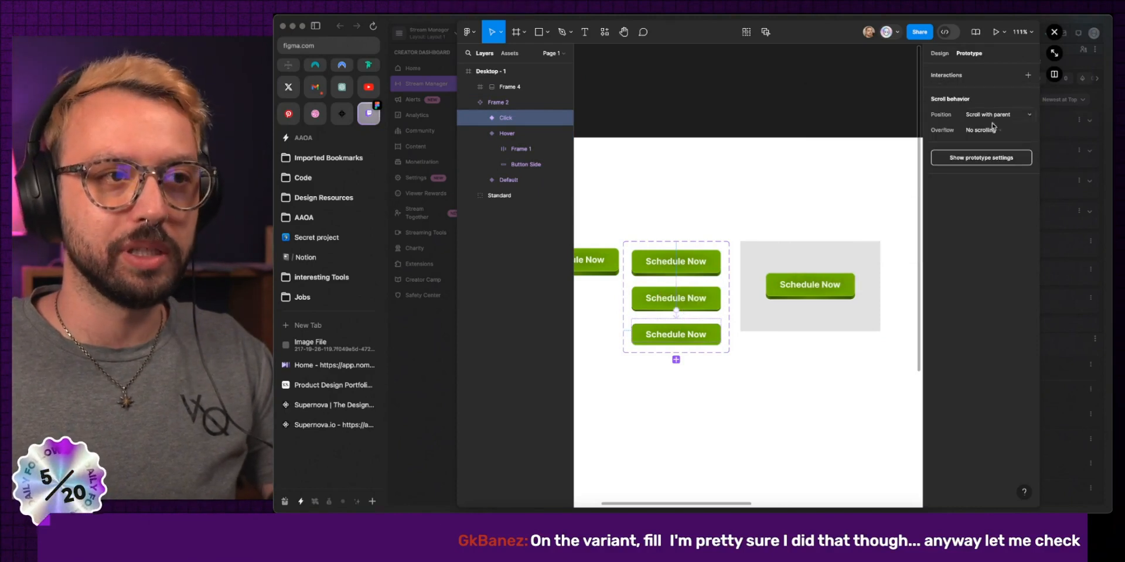
drag(661, 330, 661, 331)
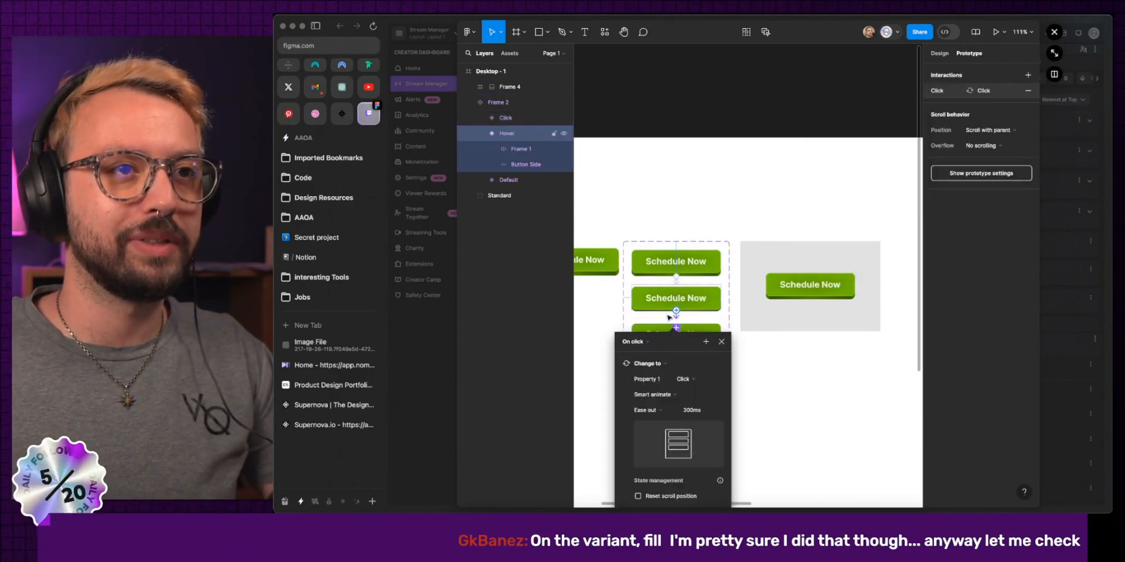
click(650, 343)
click(646, 376)
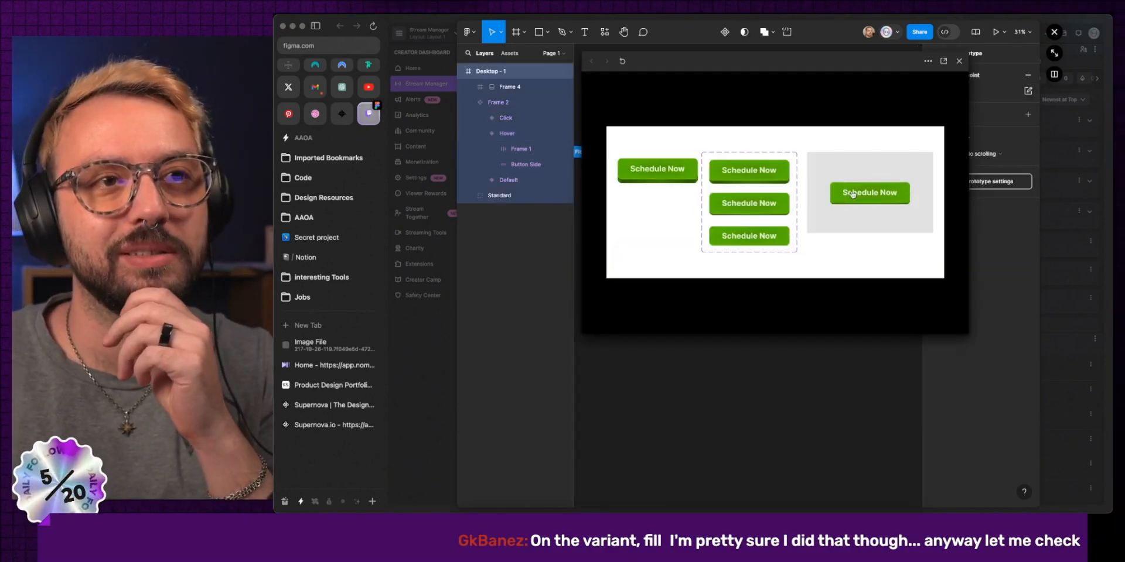
Test the animated button on the grey frame in the prototype preview.
click(853, 195)
click(853, 195)
click(853, 195)
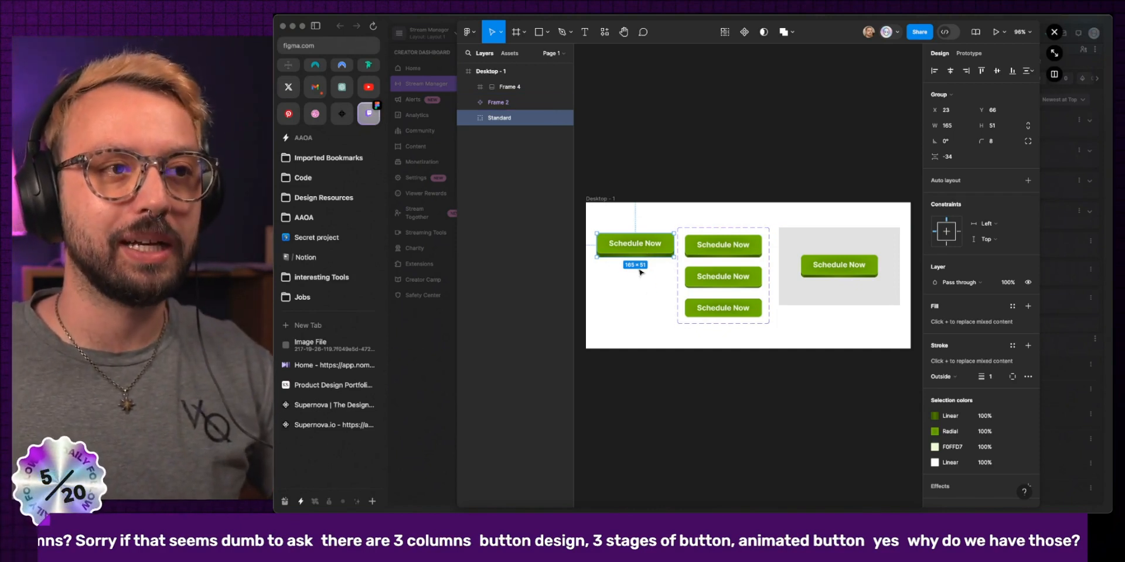
Examine the Standard button up close and inspect the grey Frame 4 containing the animated button.
scroll(639, 272, up, 5)
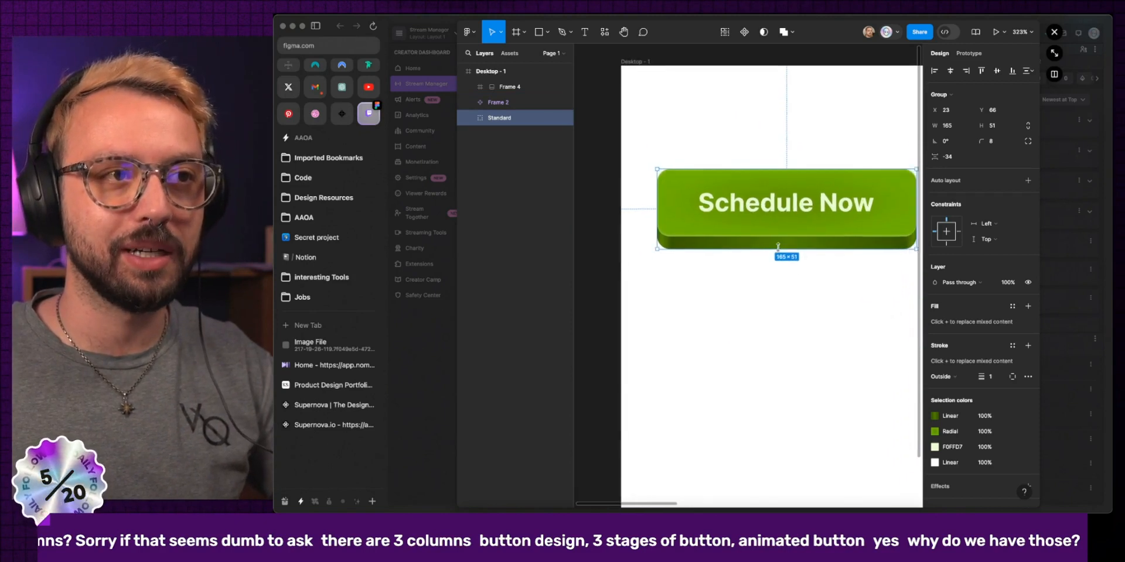
scroll(778, 244, down, 5)
click(850, 319)
scroll(823, 283, right, 3)
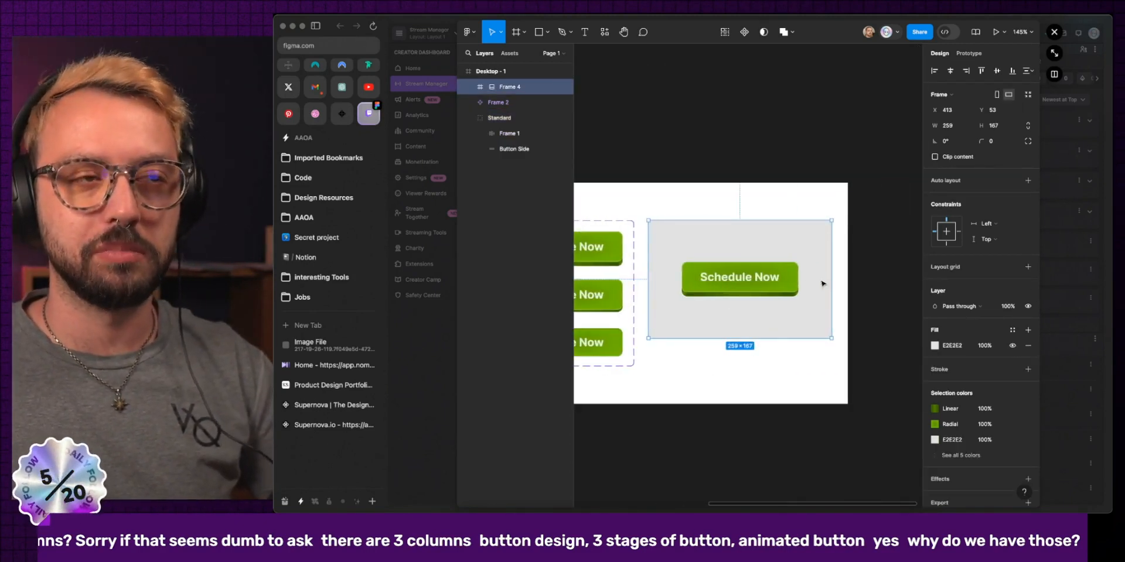
scroll(822, 283, down, 2)
Move the three-variant component set out of the Desktop - 1 frame onto the empty canvas below it.
click(705, 230)
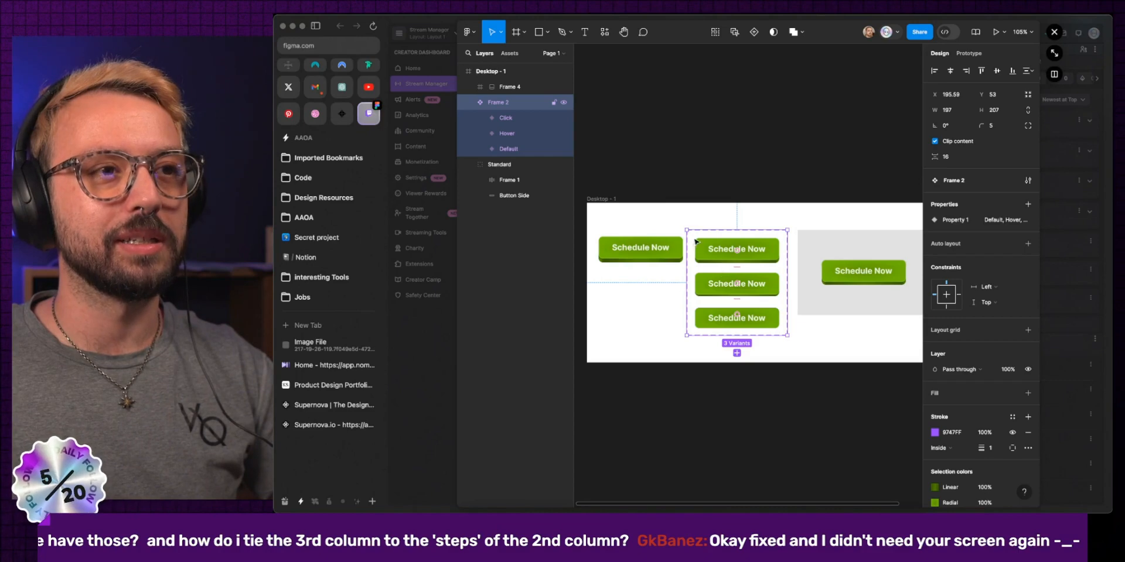
drag(696, 242, 622, 369)
scroll(626, 403, up, 5)
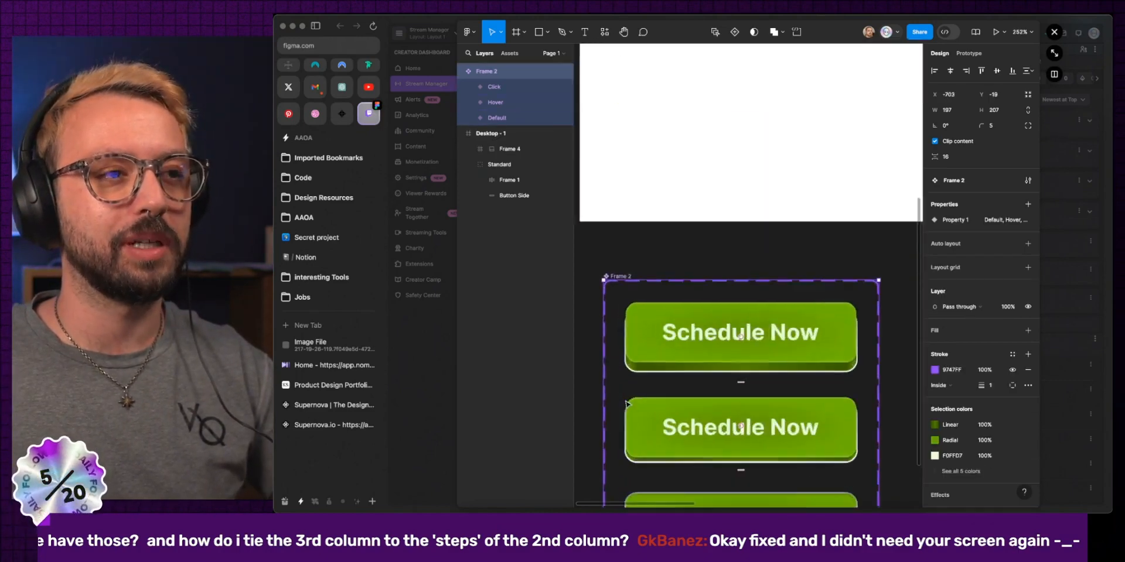
scroll(625, 403, up, 2)
Rename the button component set as 3DButton.
key(super+r)
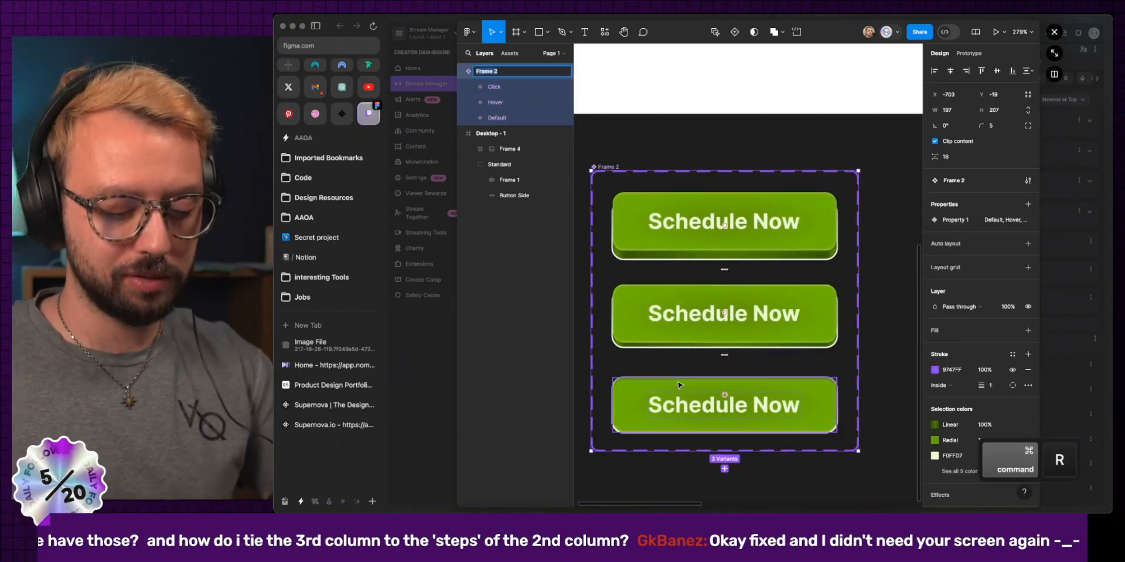
text(Button)
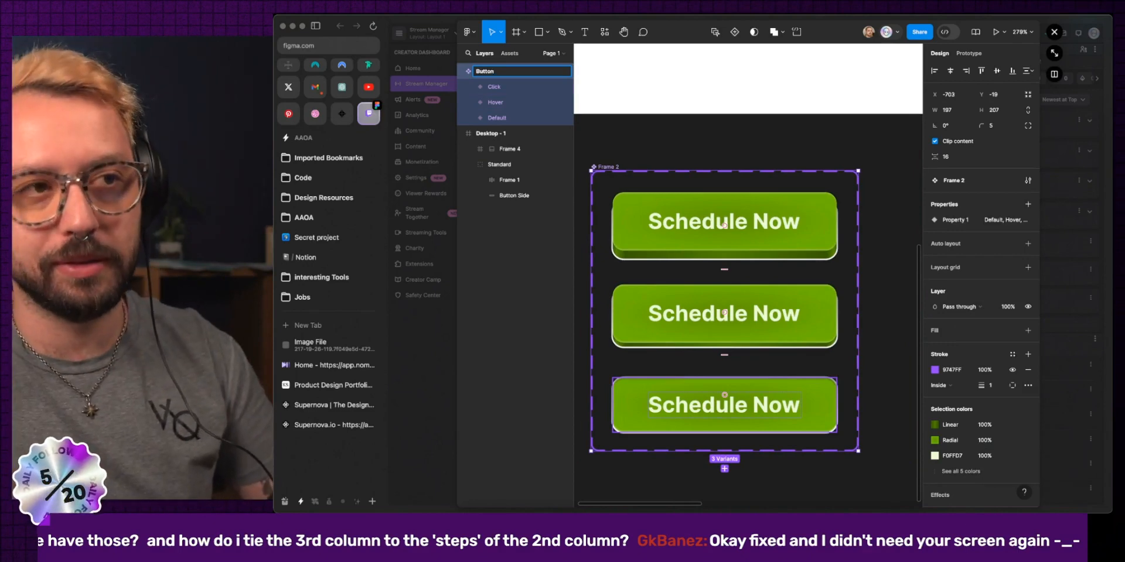
text(3D)
key(Return)
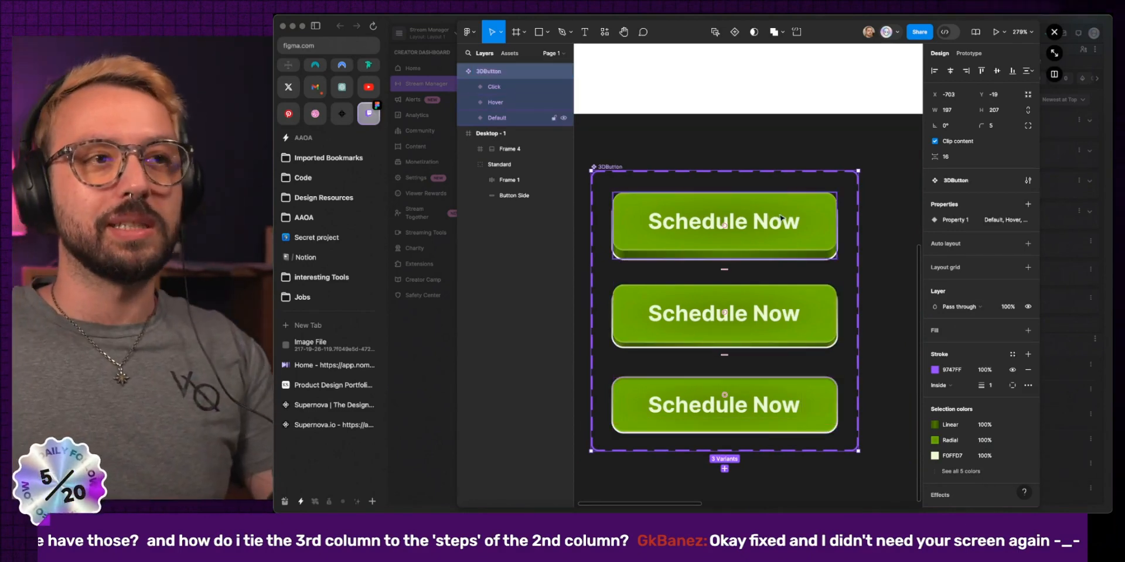
Copy the Default variant out beside the 3DButton set as an instance and delete that instance.
scroll(761, 244, up, 1)
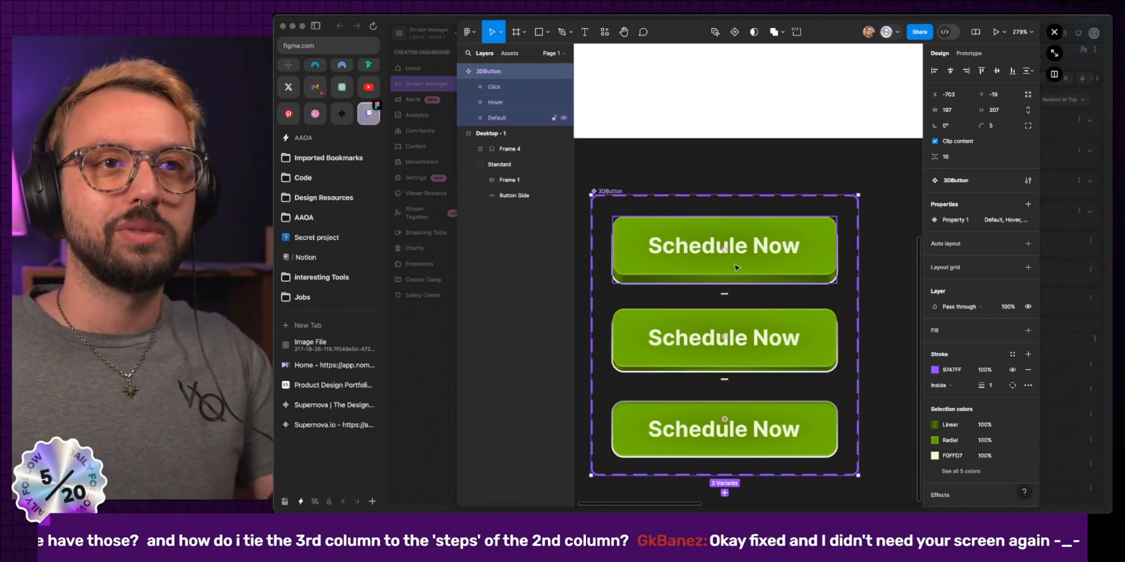
scroll(736, 267, down, 5)
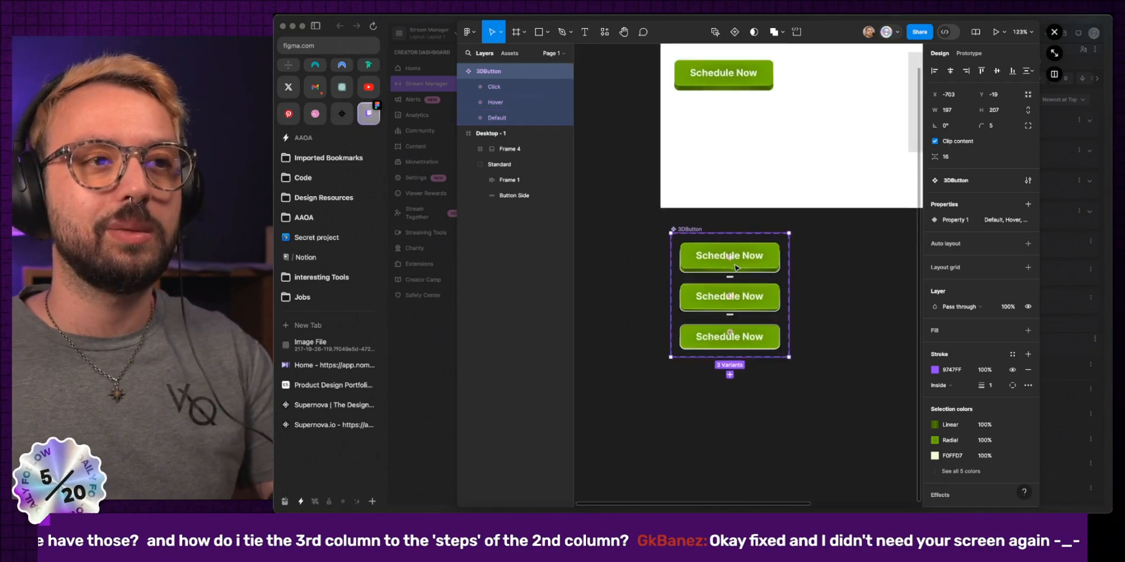
click(736, 267)
drag(736, 268, 837, 281)
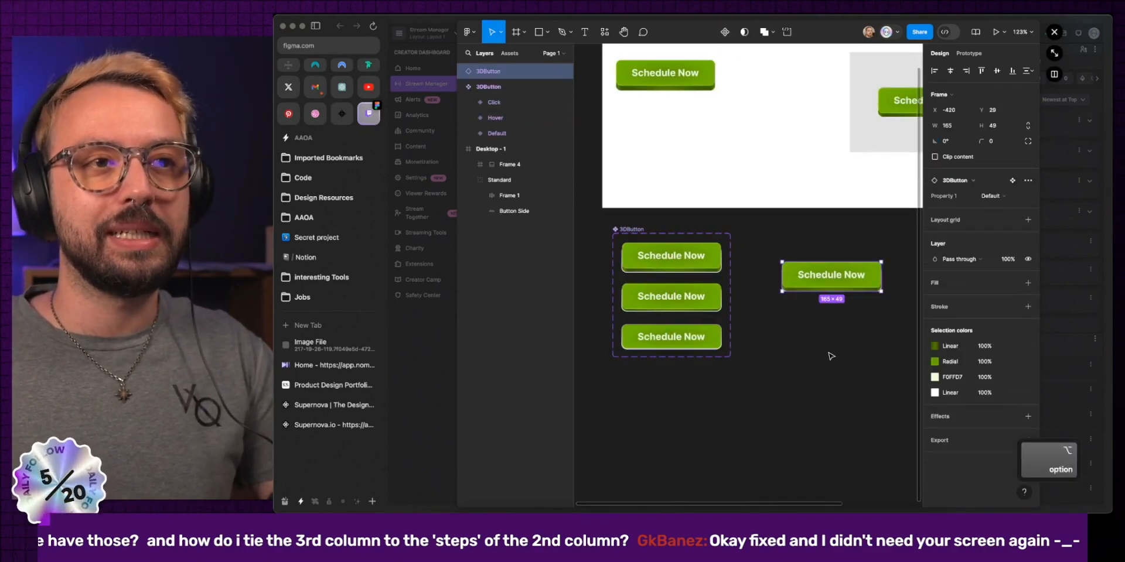
key(Delete)
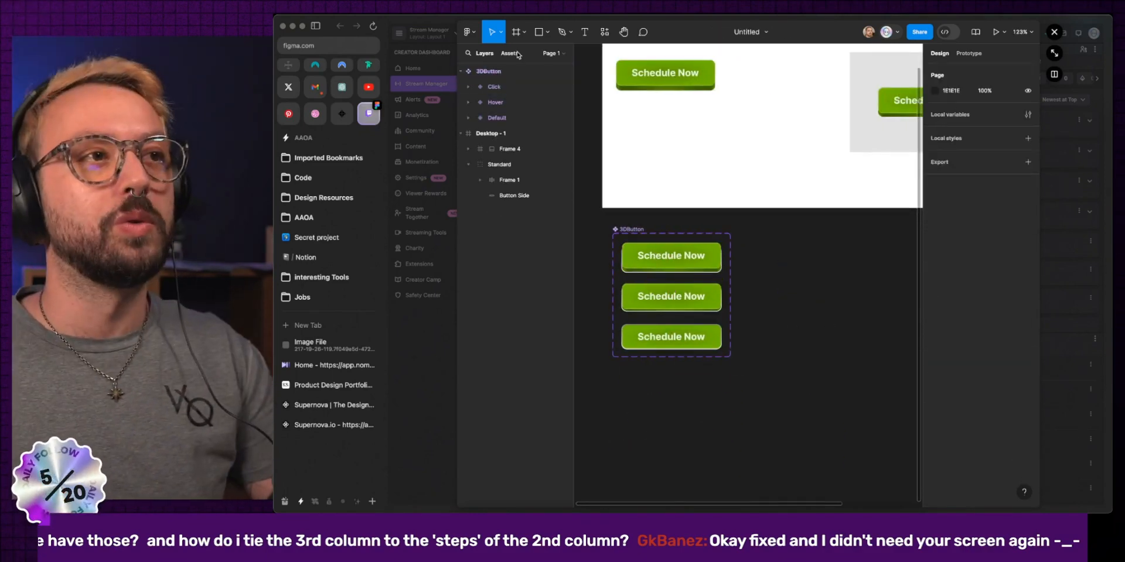
Insert a 3DButton instance from the file's local assets onto the canvas, delete it, and return to the layer list.
click(508, 53)
drag(516, 138, 802, 262)
key(Delete)
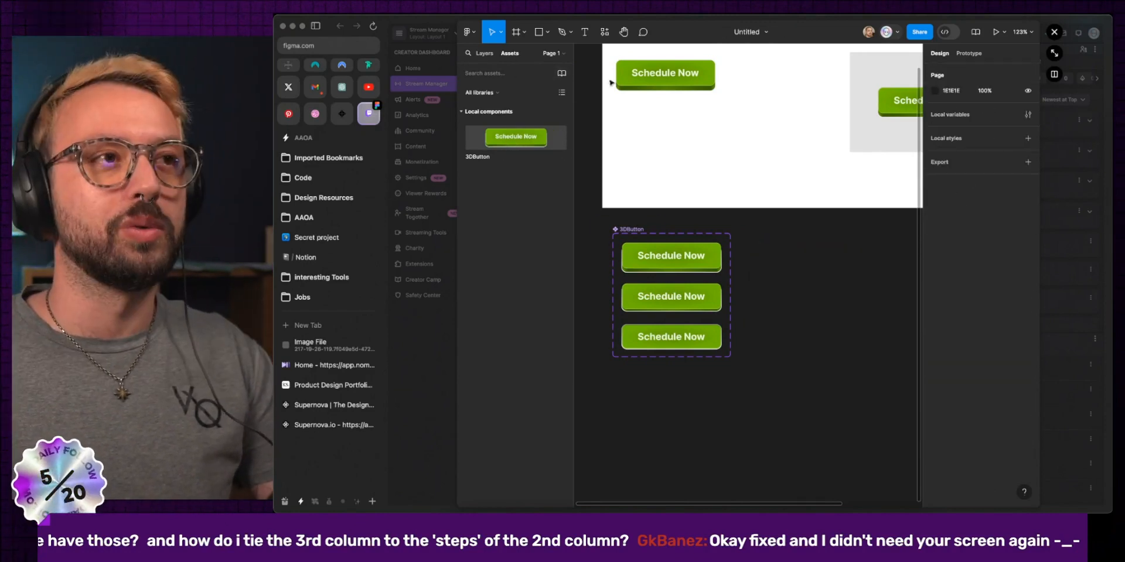
click(484, 53)
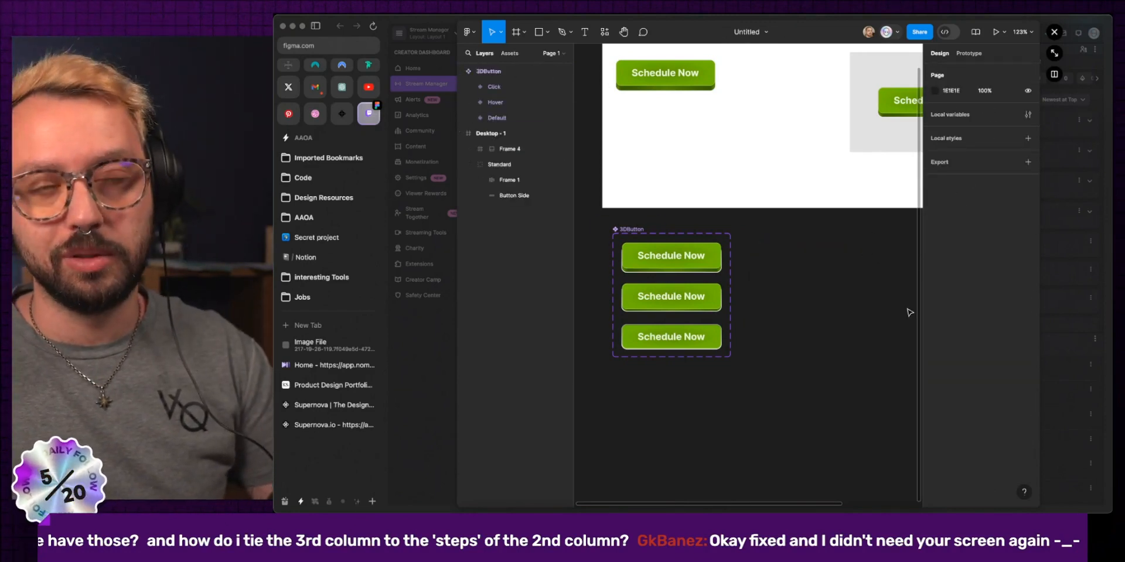
Insert a 3DButton instance from the local component resources and position it on the canvas beside the component set.
key(shift)
key(shift+i)
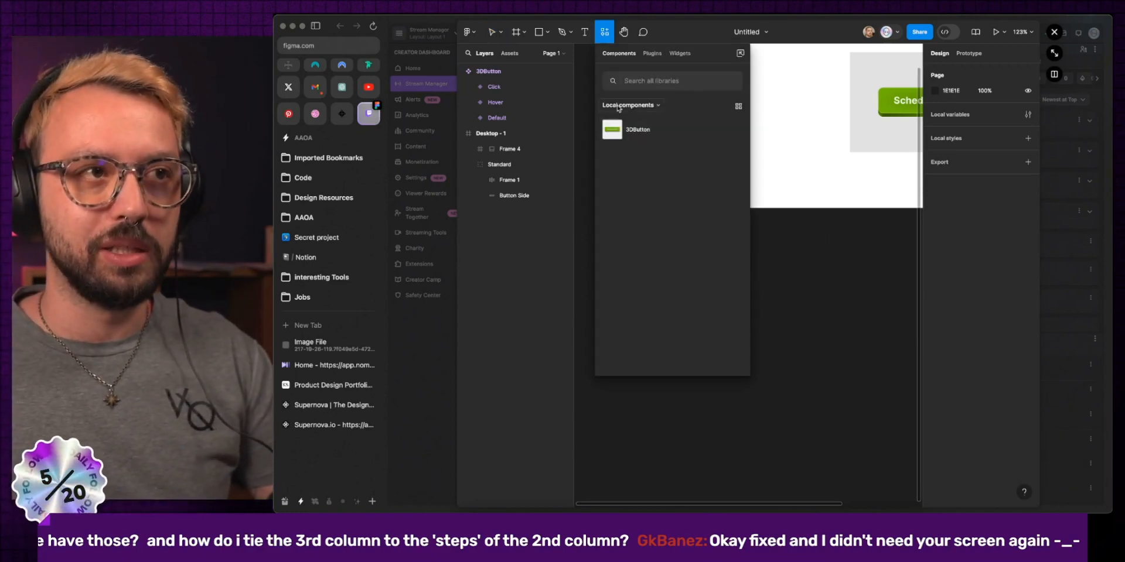
drag(628, 136, 871, 247)
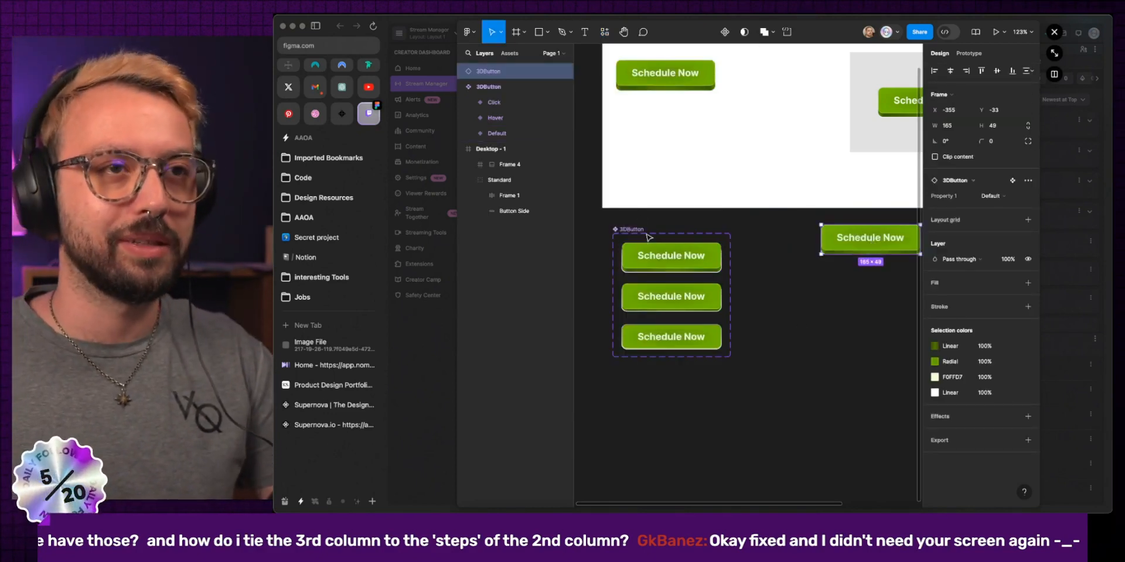
scroll(768, 308, right, 3)
drag(758, 245, 796, 299)
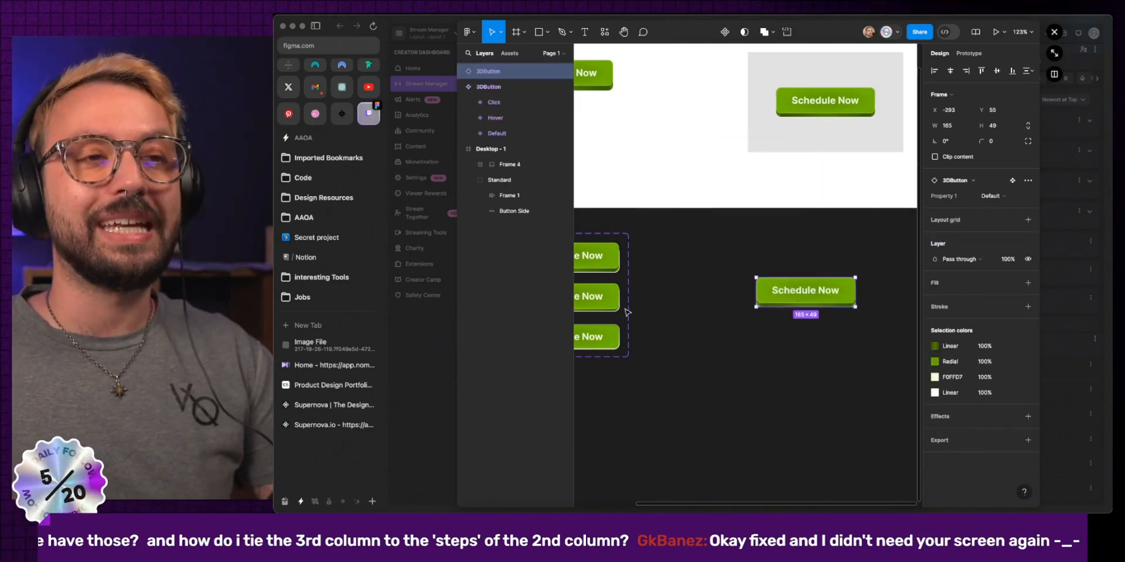
Review the prototype connections between the 3DButton variants and compare the set with the separate instance.
scroll(627, 312, left, 5)
click(732, 353)
key(shift+e)
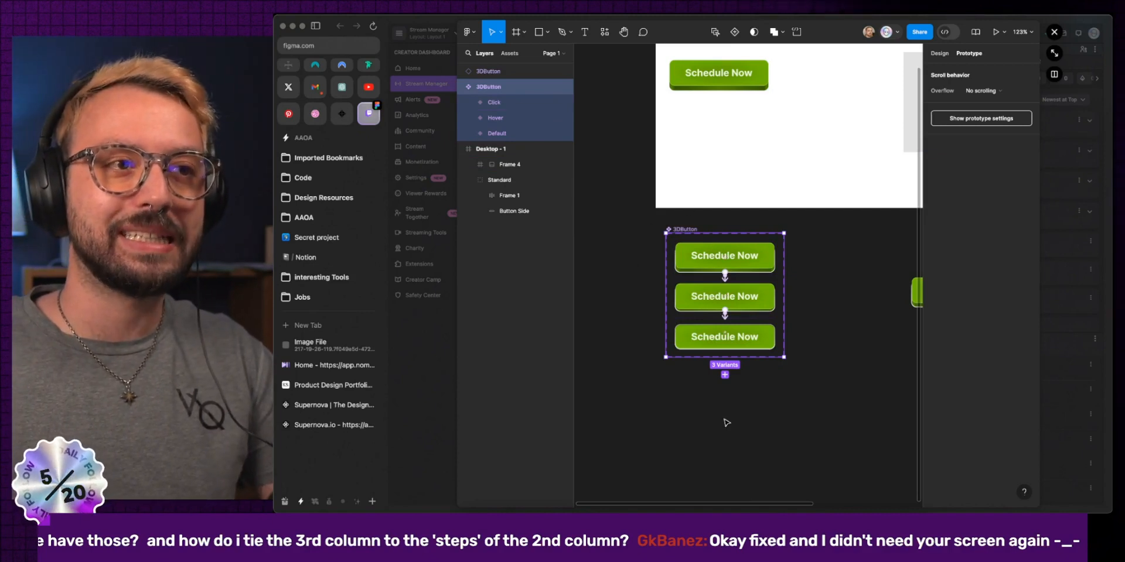
click(687, 265)
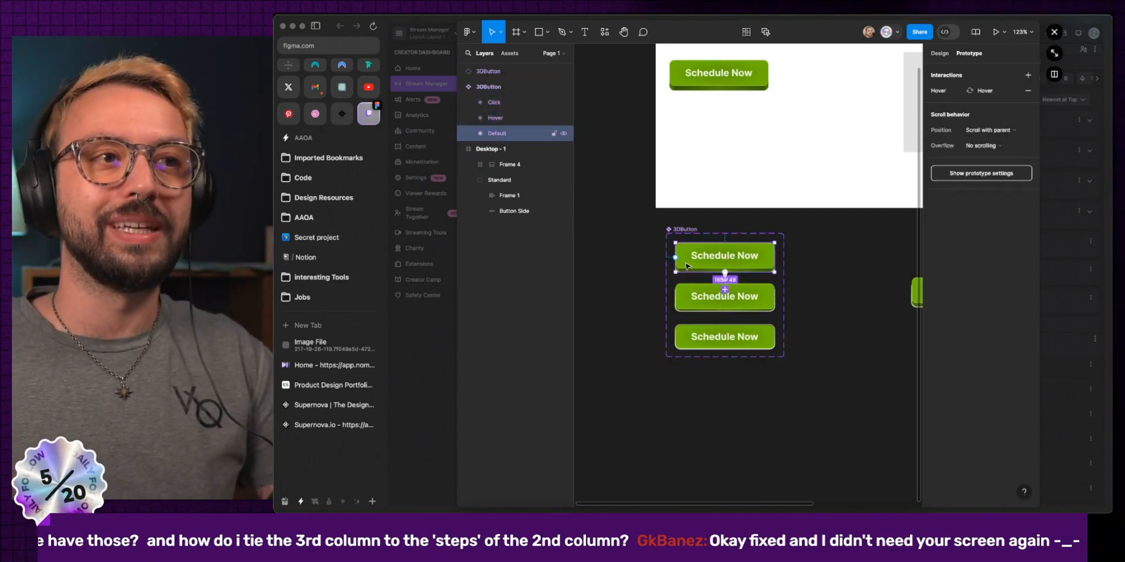
scroll(721, 293, right, 2)
key(Escape)
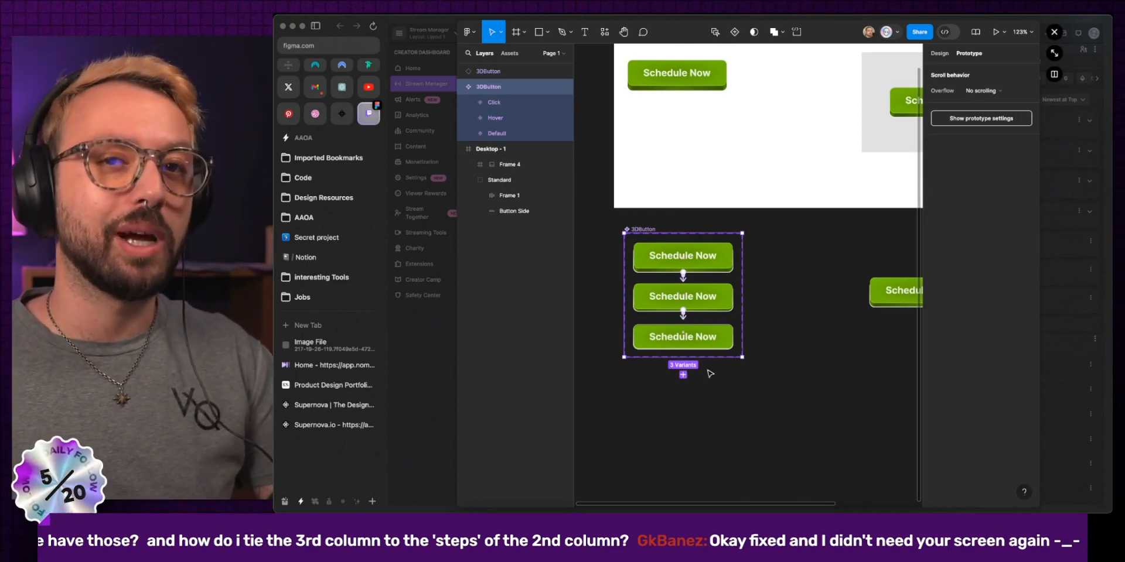
scroll(791, 369, right, 5)
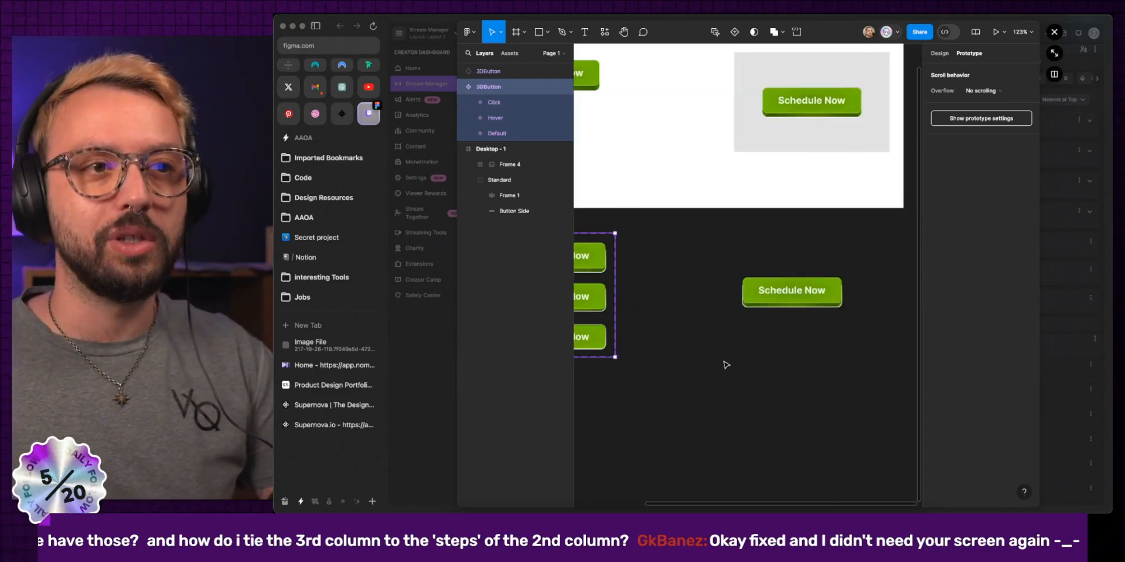
scroll(575, 367, left, 4)
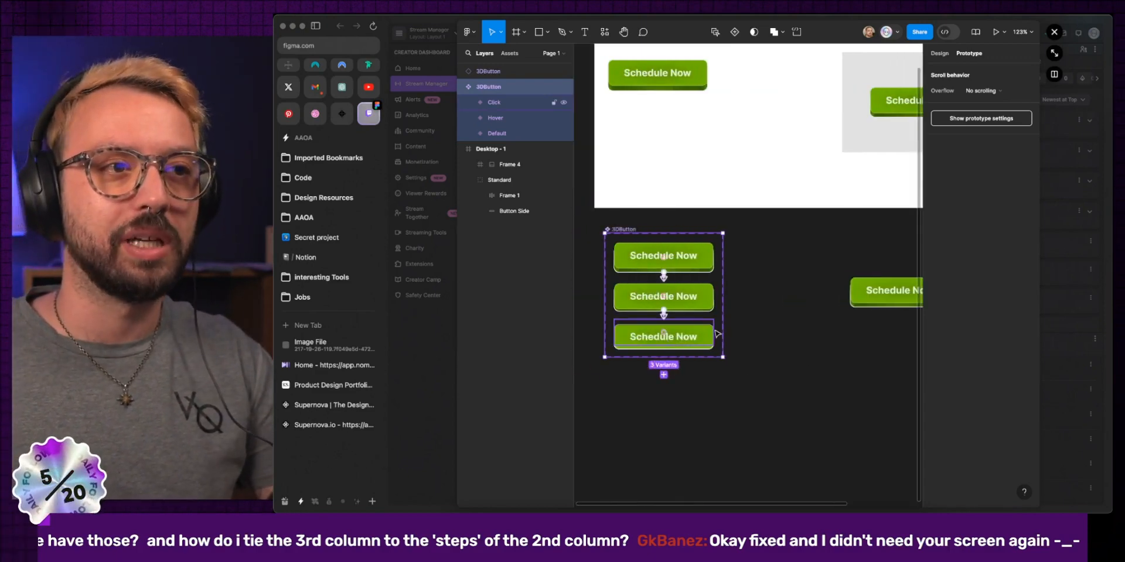
Recolor the radial gradient fill of the Hover variant's Frame 1 with a blue first stop (087496) and an indigo second stop.
super+click(703, 295)
click(939, 53)
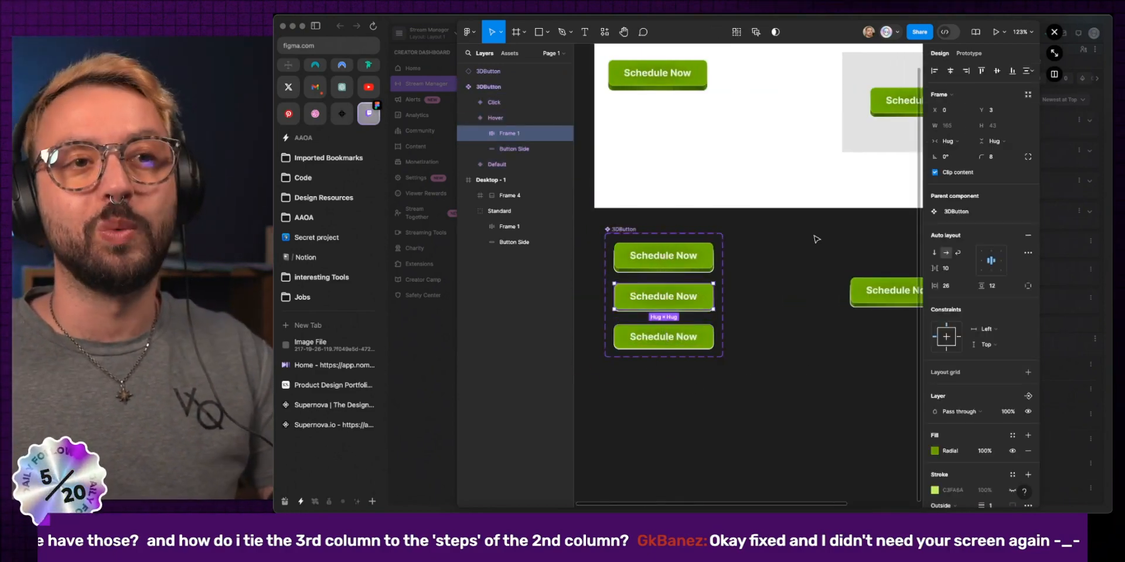
scroll(816, 238, down, 2)
click(935, 438)
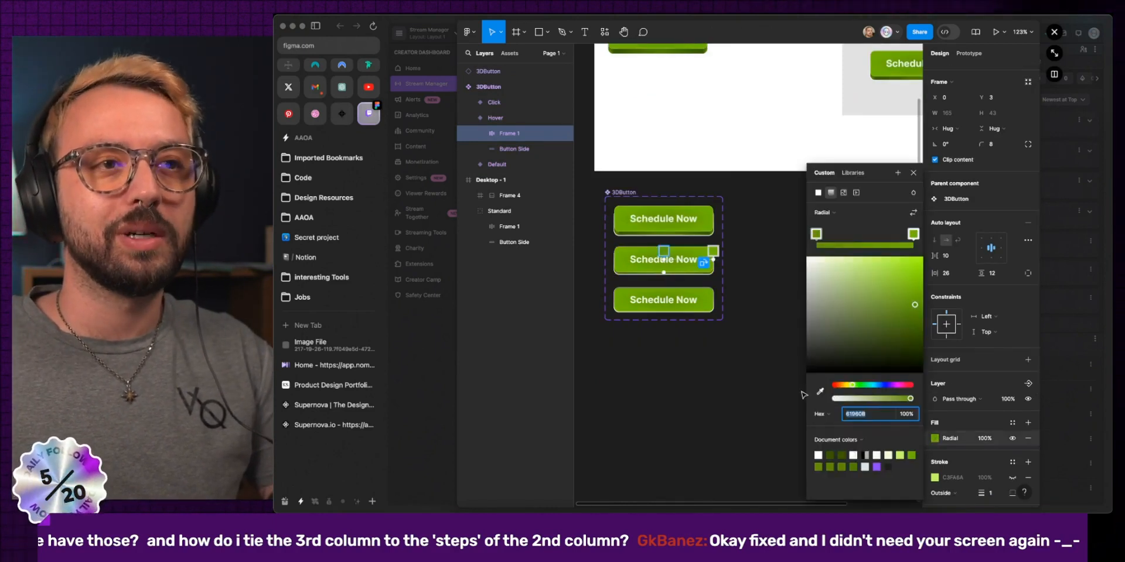
scroll(735, 283, right, 5)
scroll(738, 284, left, 2)
scroll(738, 285, left, 1)
click(877, 385)
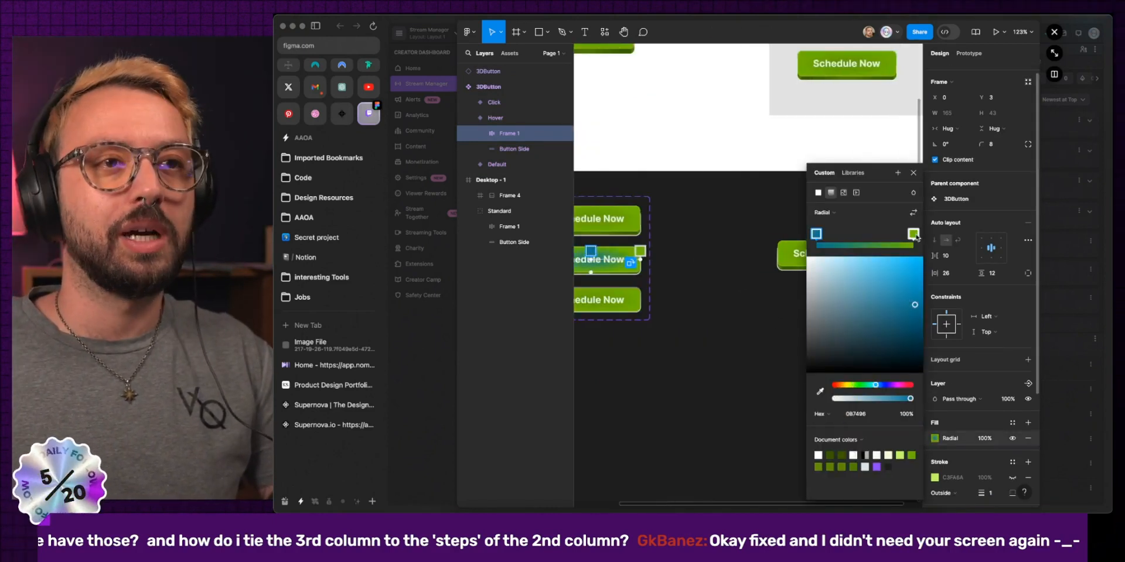
click(912, 235)
click(889, 385)
click(748, 452)
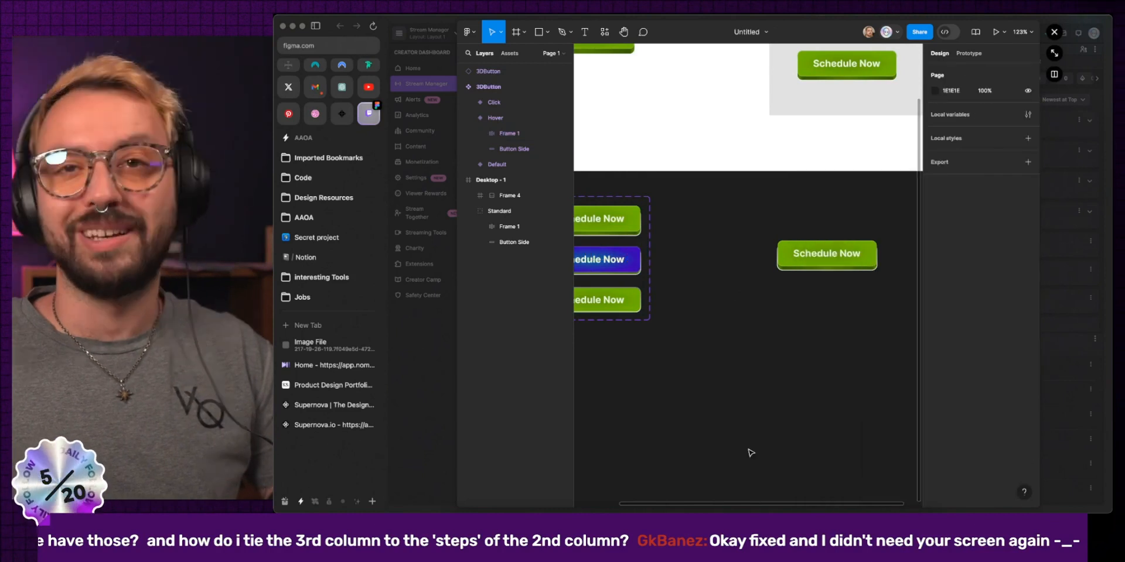
scroll(786, 442, left, 2)
scroll(832, 344, up, 1)
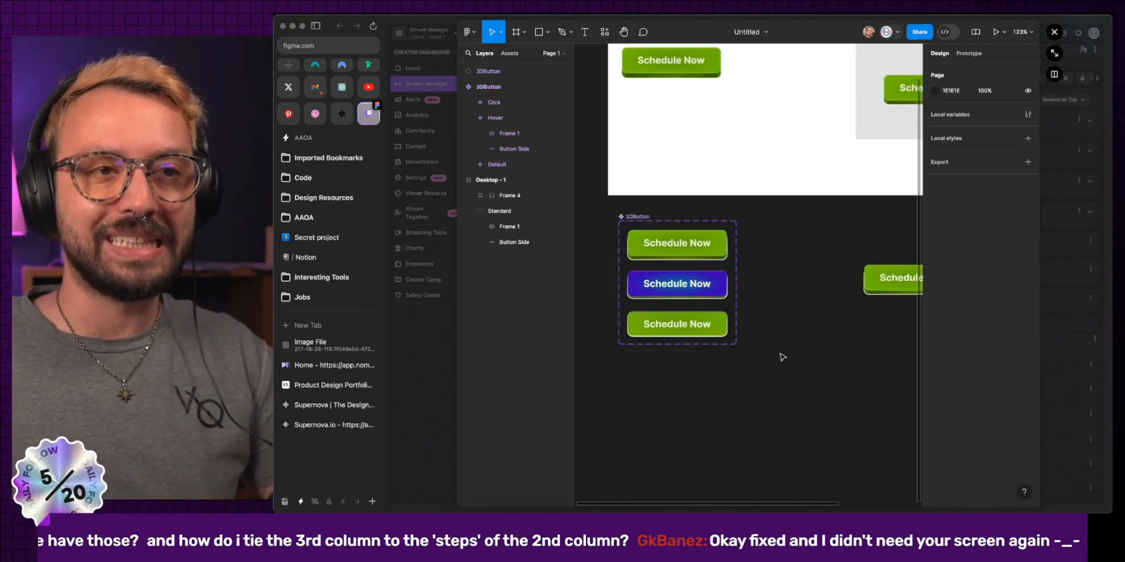
Present the prototype to check the button's behavior in the gray frame, zoom the preview, and close it.
scroll(844, 311, right, 4)
click(779, 281)
scroll(793, 303, up, 3)
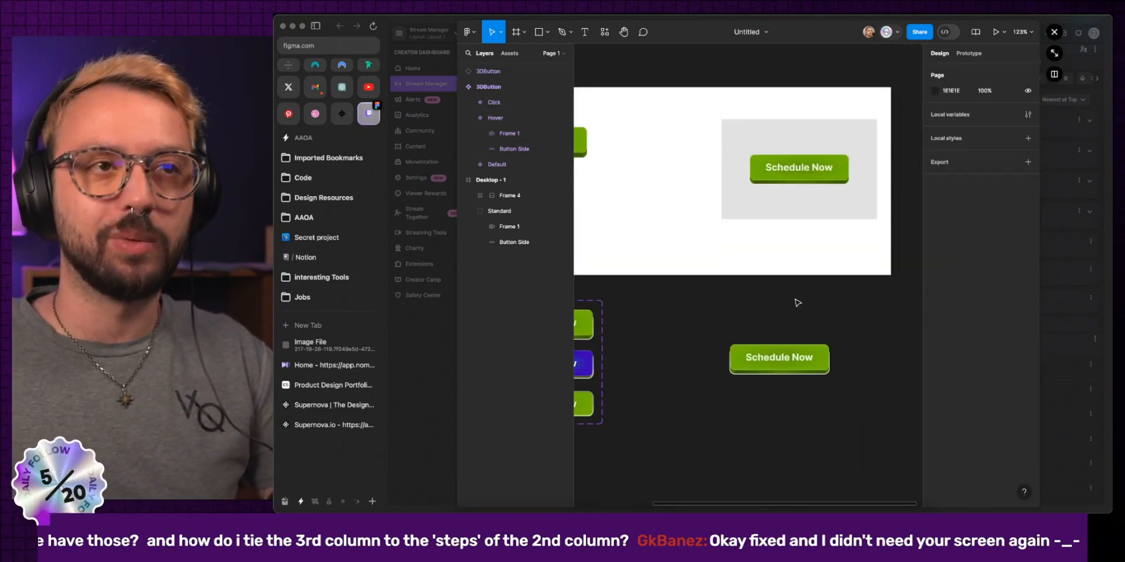
key(super+alt+Return)
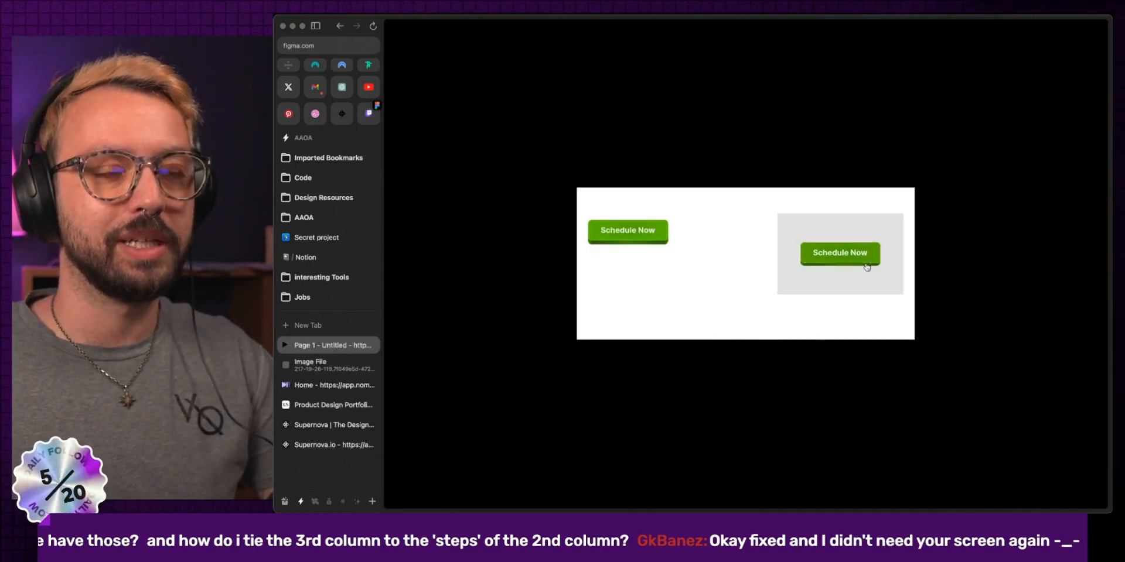
key(z)
key(z)
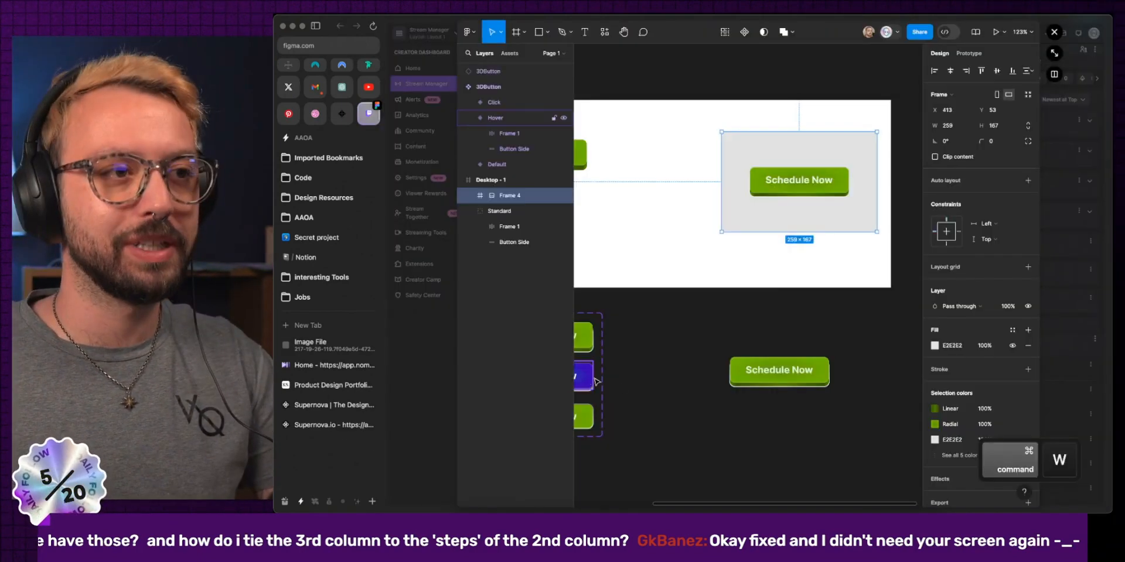
key(super+w)
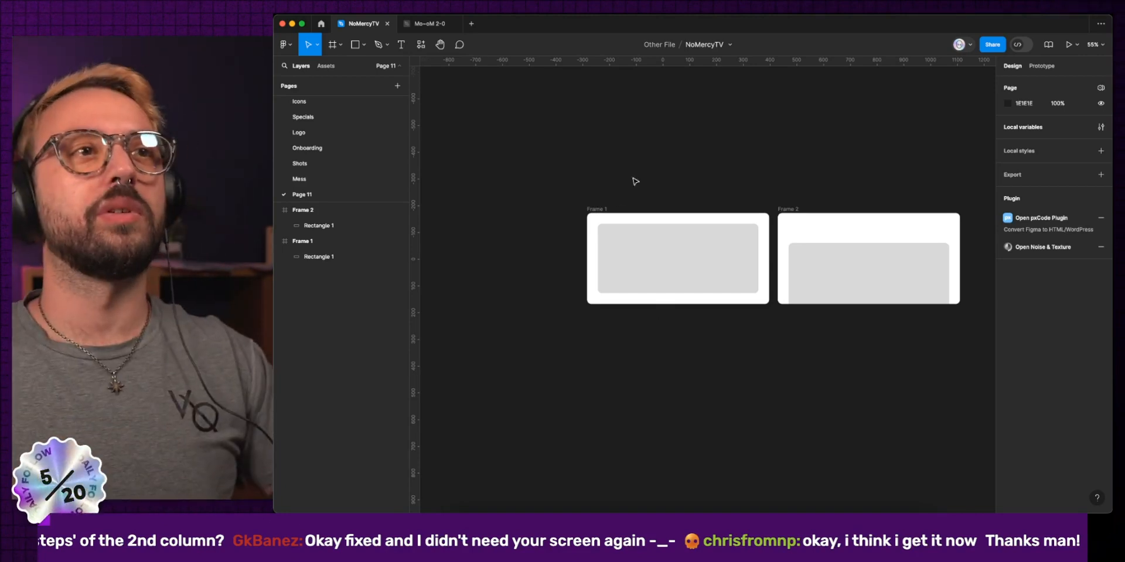
Draw a 72 × 72 circle on empty canvas beside Frame 1 and swap its fill for a centered stroke of weight 9.
scroll(619, 245, left, 2)
scroll(567, 220, up, 5)
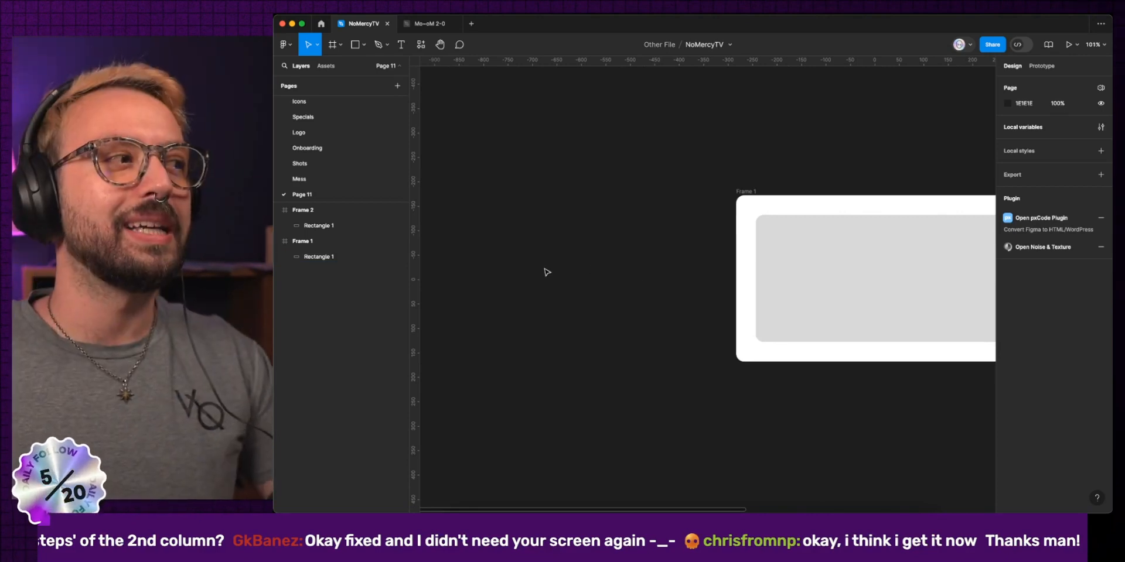
key(o)
drag(515, 200, 551, 235)
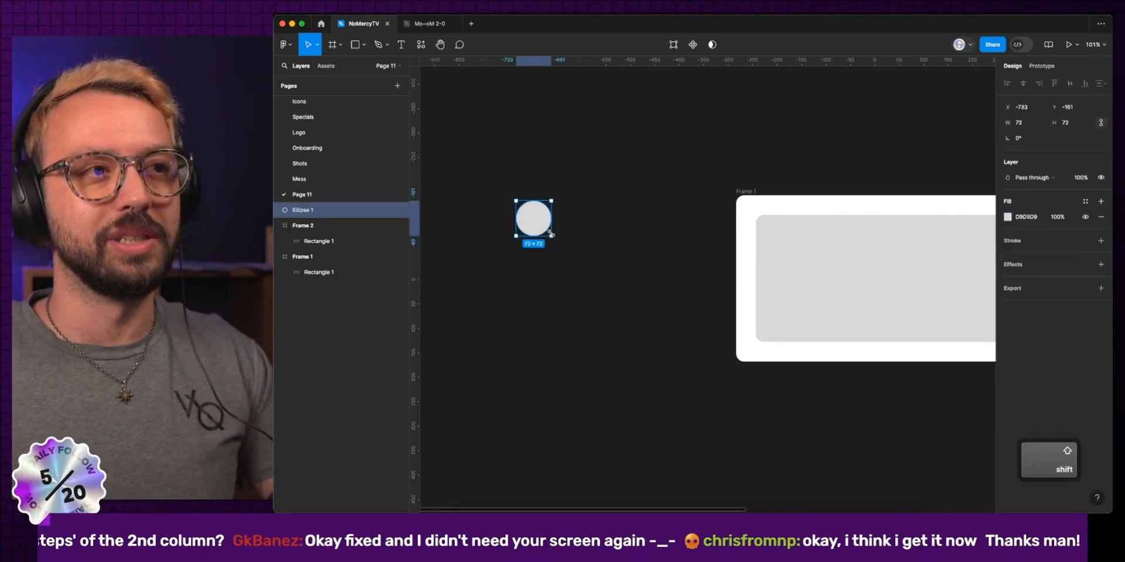
key(shift+x)
click(1038, 260)
click(1022, 244)
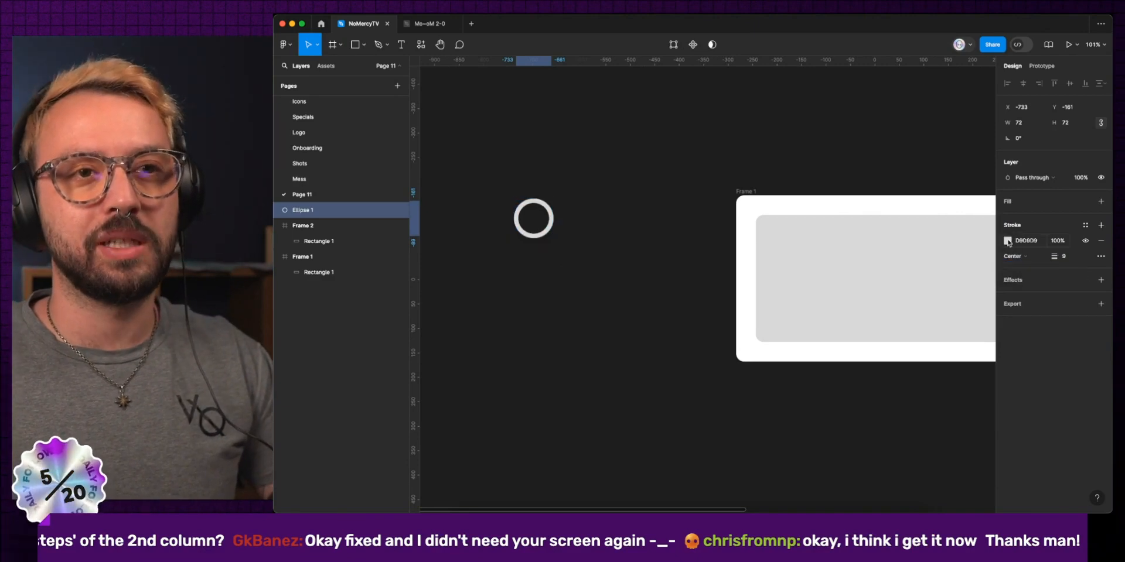
Change the circle's stroke to an angular gradient that fades from white to transparent around the ring.
click(1007, 240)
click(904, 253)
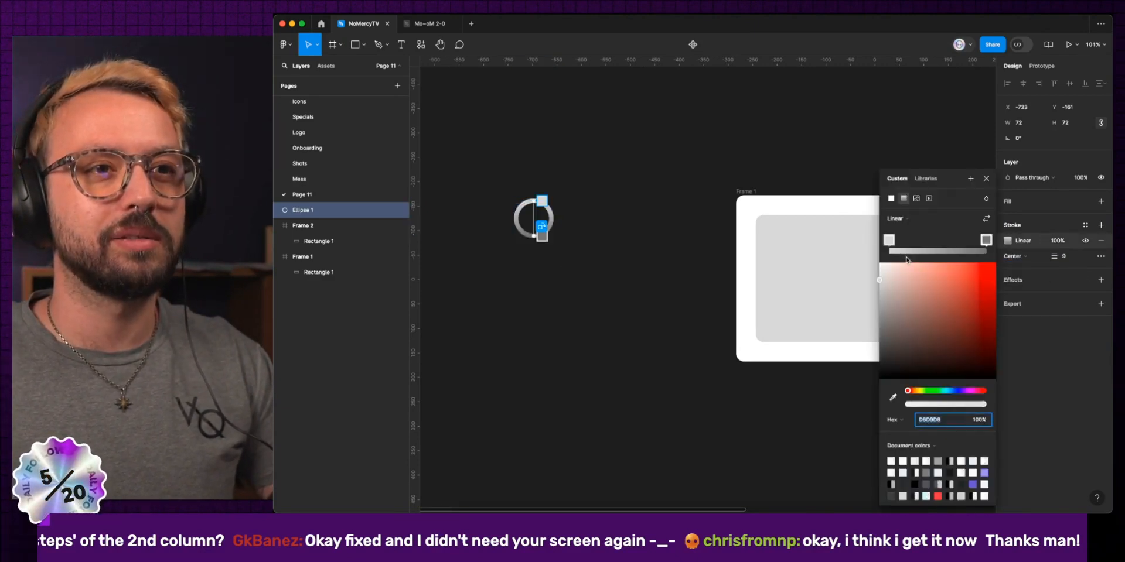
click(908, 222)
click(896, 237)
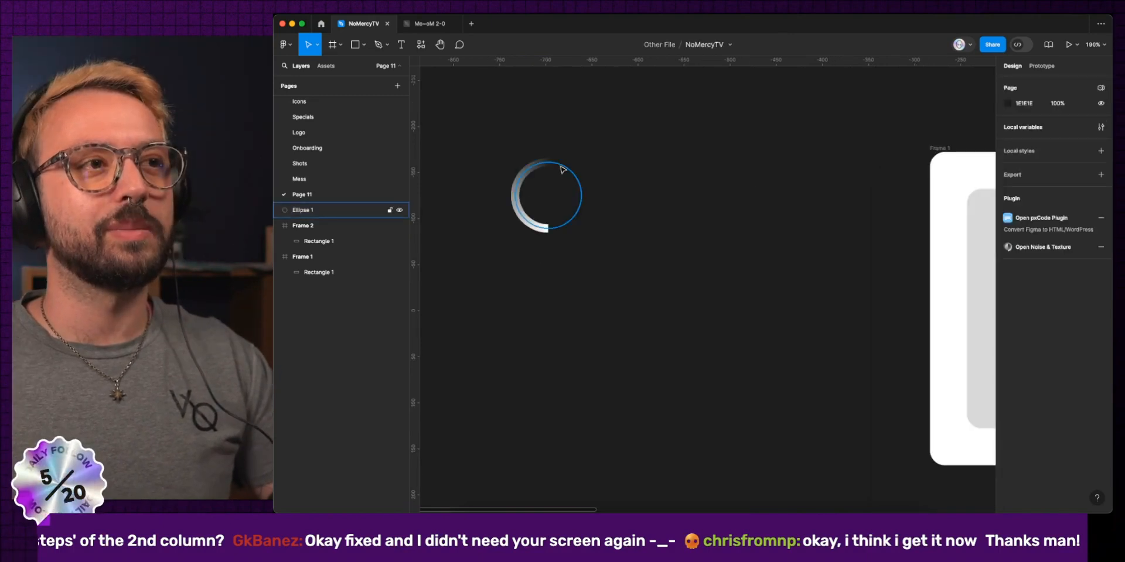
Turn the ring into a component and add Variant2, Variant3 and Variant4, rotating the inner ellipse another 90° in each.
click(560, 166)
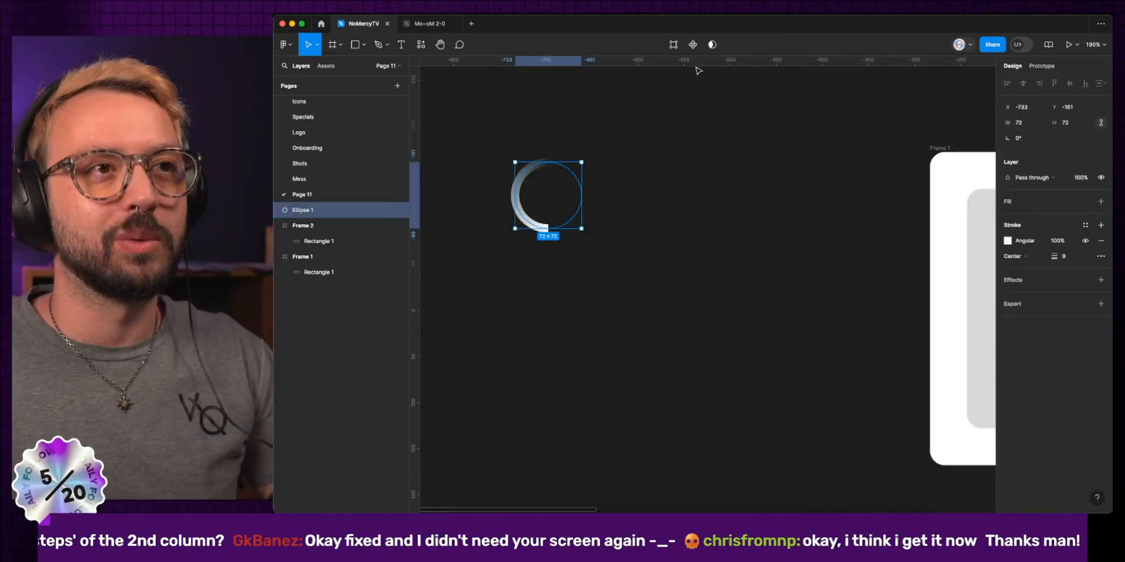
click(686, 46)
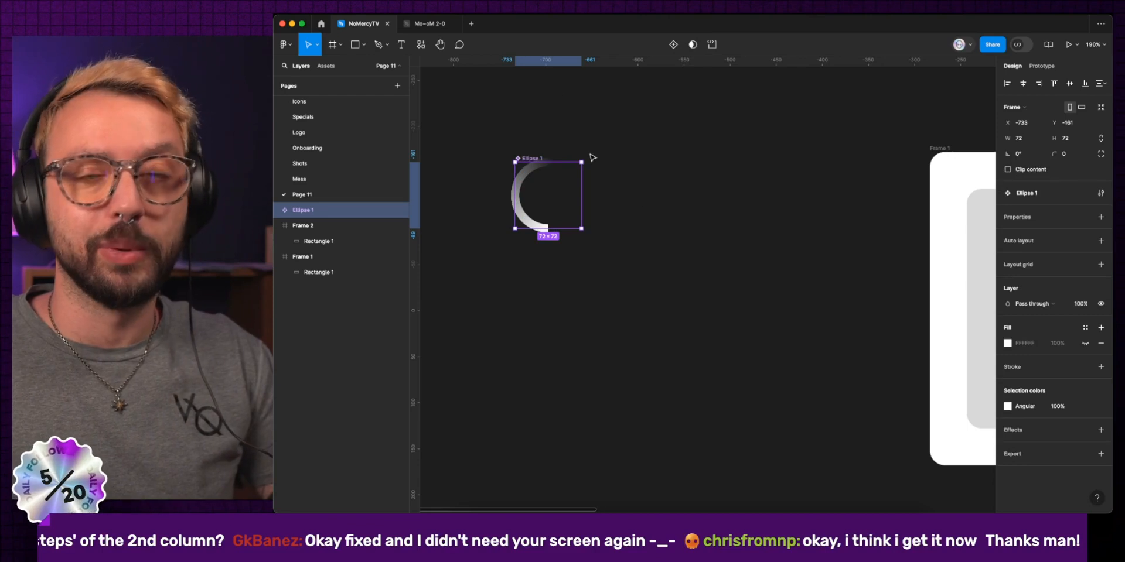
click(672, 49)
super+click(538, 309)
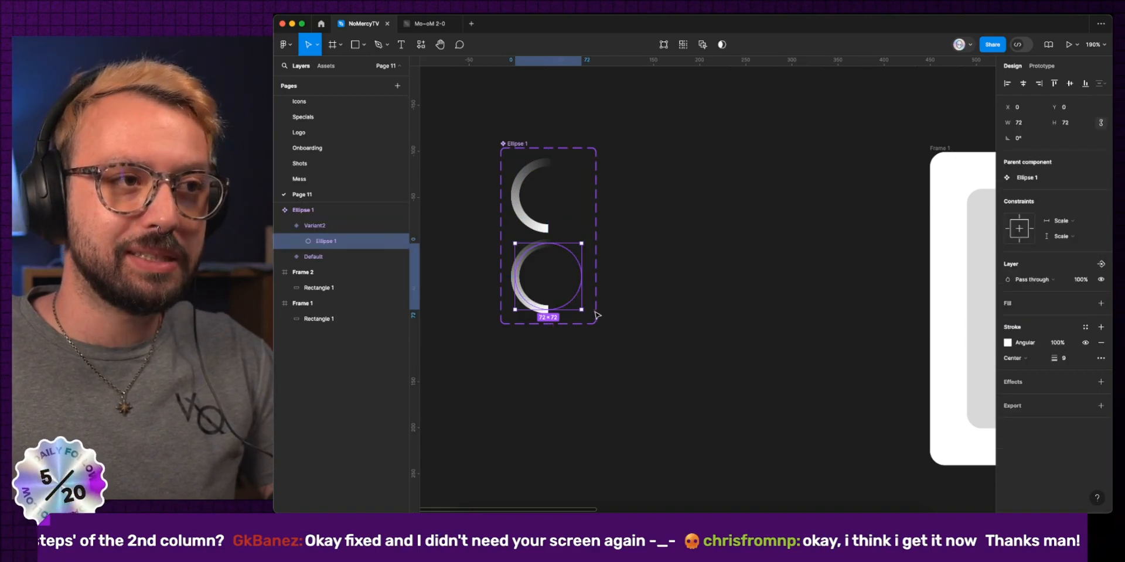
drag(584, 315, 594, 233)
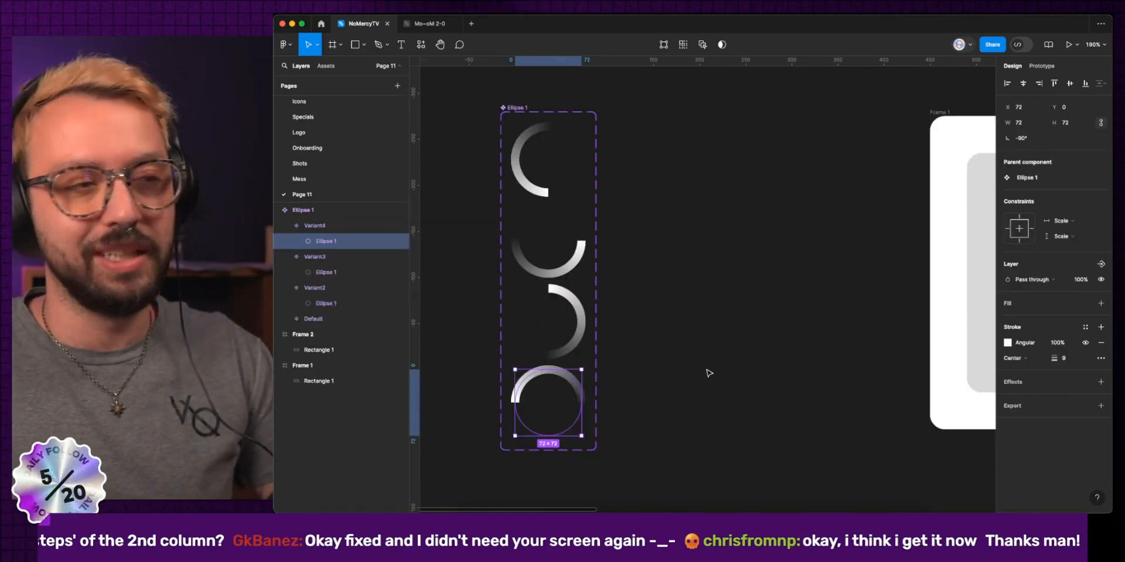
Link the ring variants in a prototype loop from Default through Variant2, Variant3 and Variant4 back to Default.
click(633, 304)
click(579, 157)
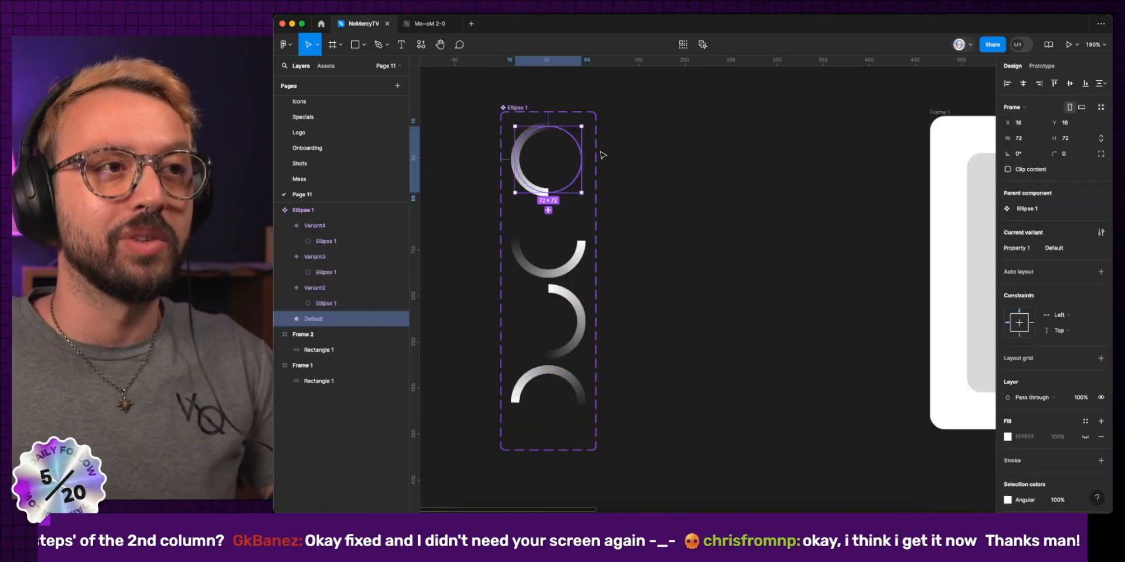
key(shift+e)
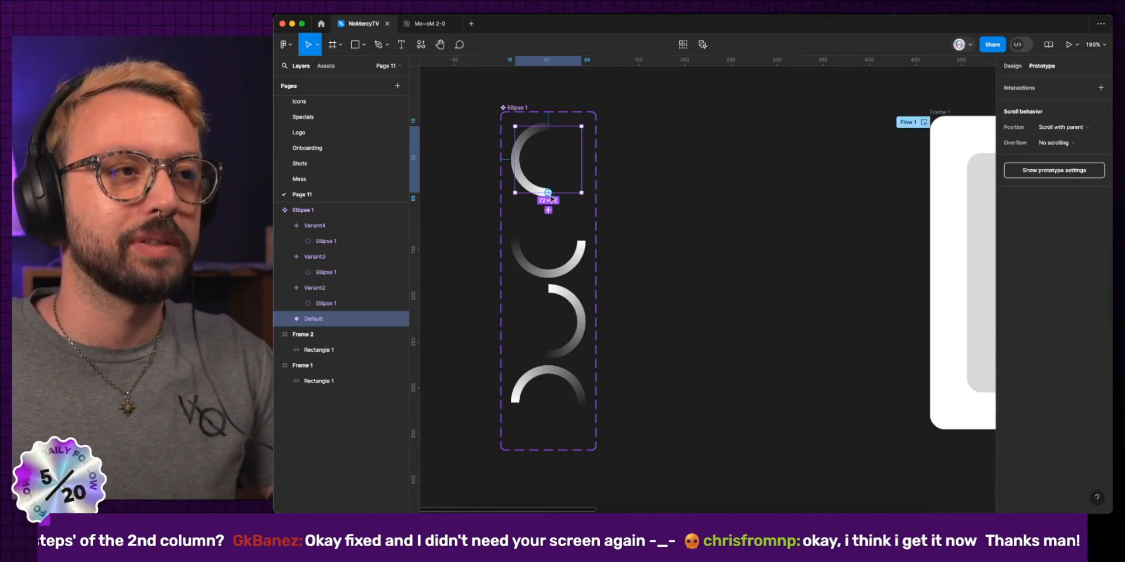
drag(550, 196, 569, 303)
click(573, 213)
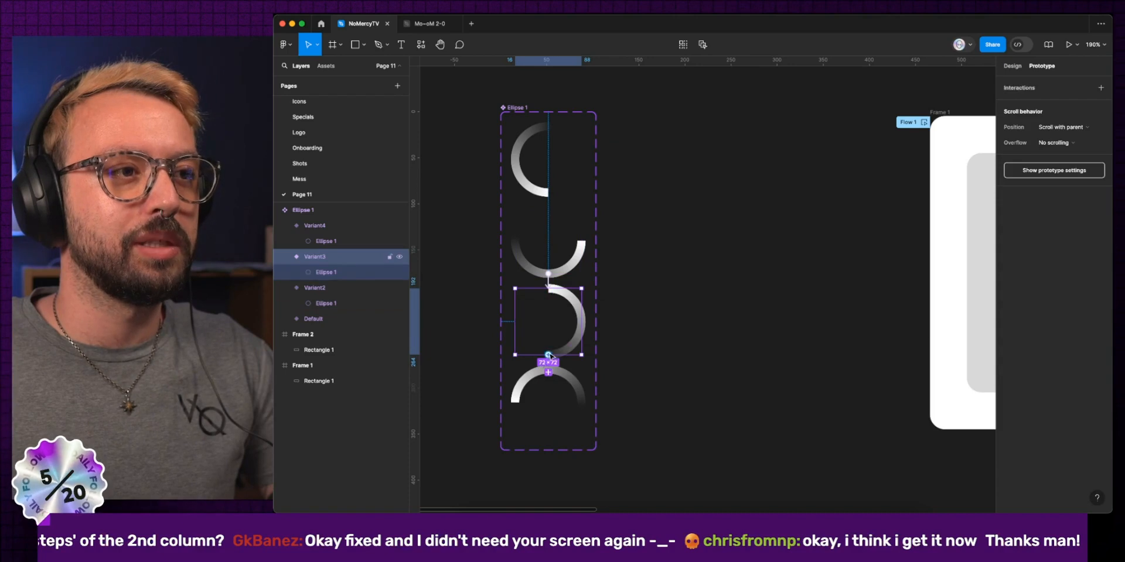
drag(549, 355, 548, 164)
click(557, 372)
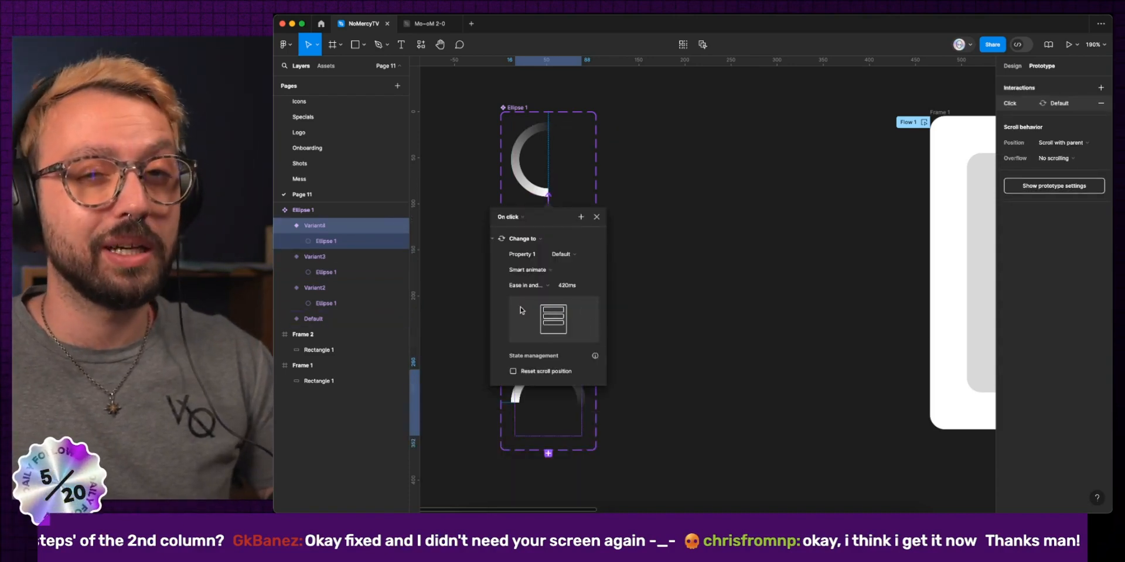
click(597, 217)
Set the interactions of all four ring variants to trigger after a delay of 1 ms.
click(513, 109)
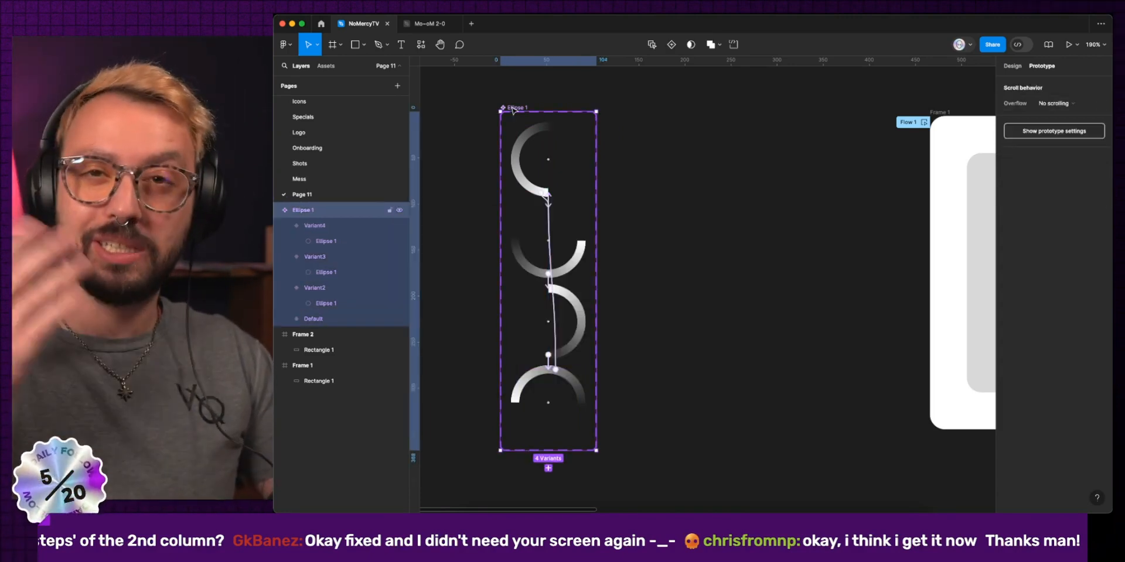
key(Return)
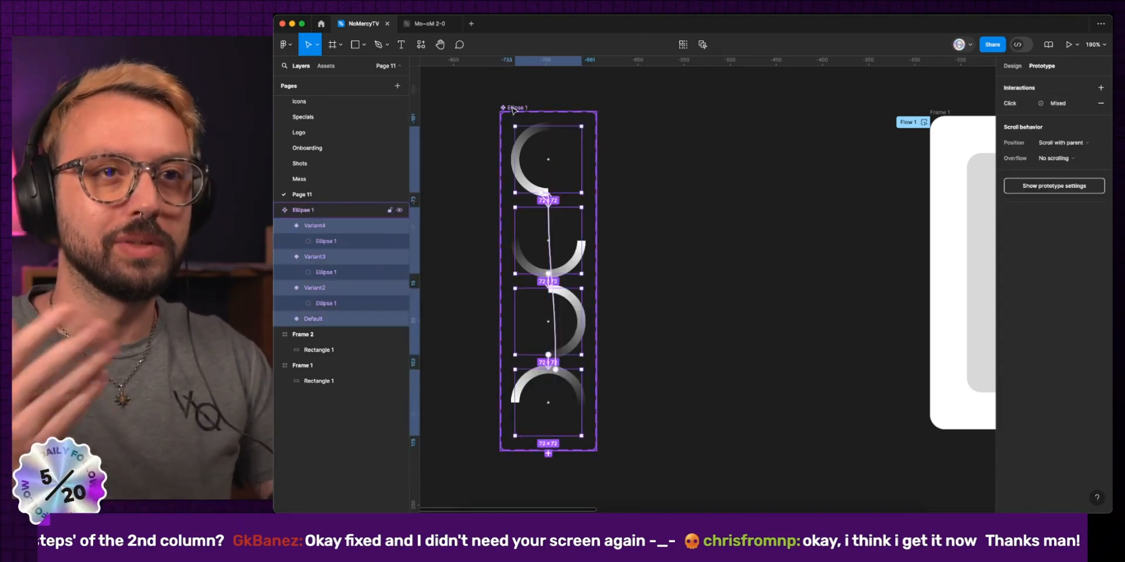
click(1035, 104)
click(899, 106)
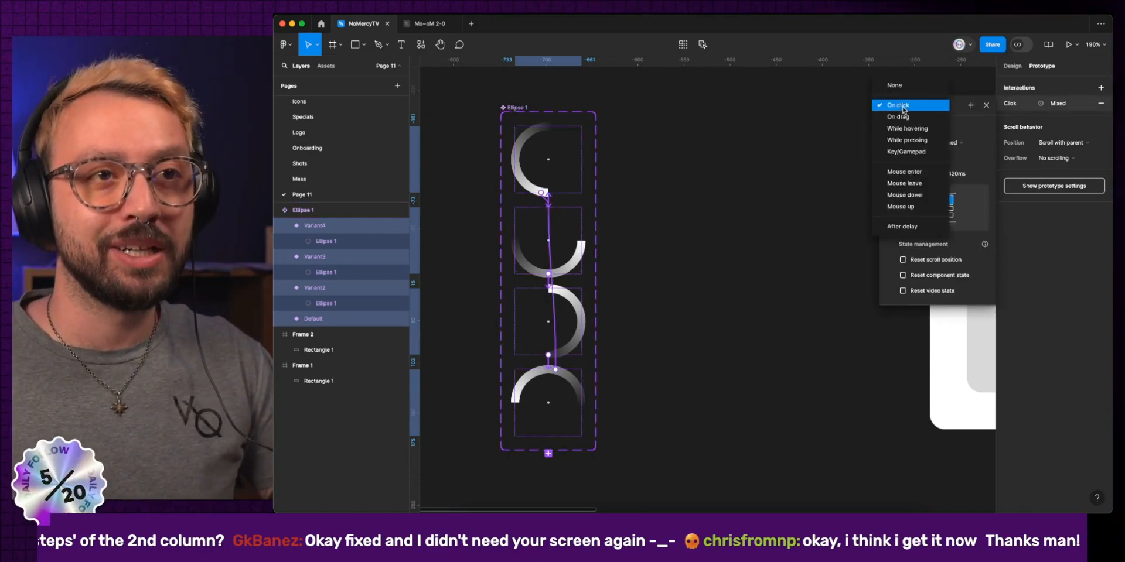
click(902, 227)
click(913, 122)
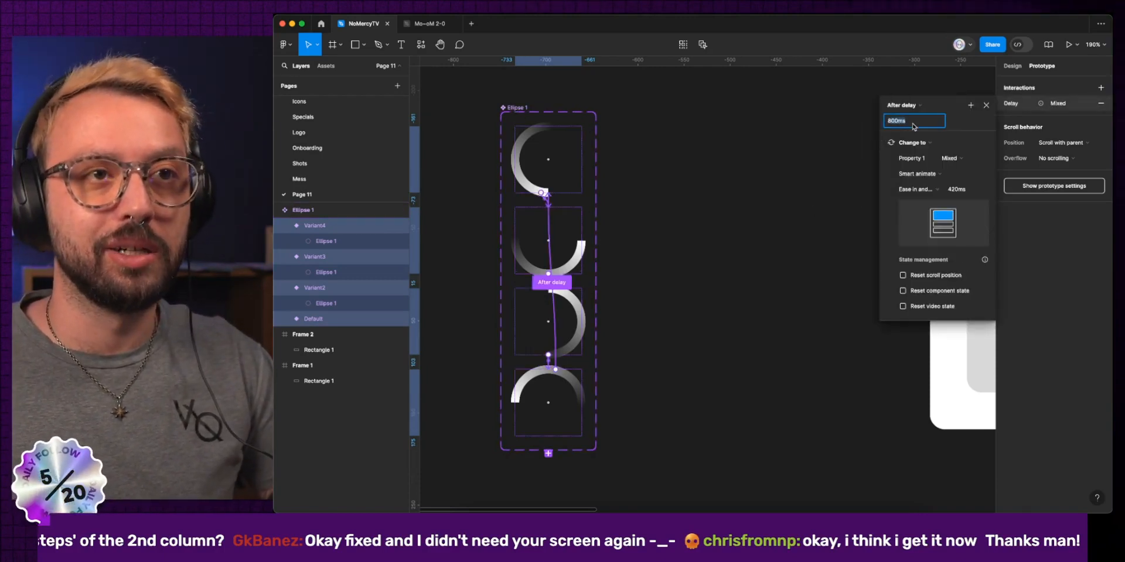
text(1)
key(Return)
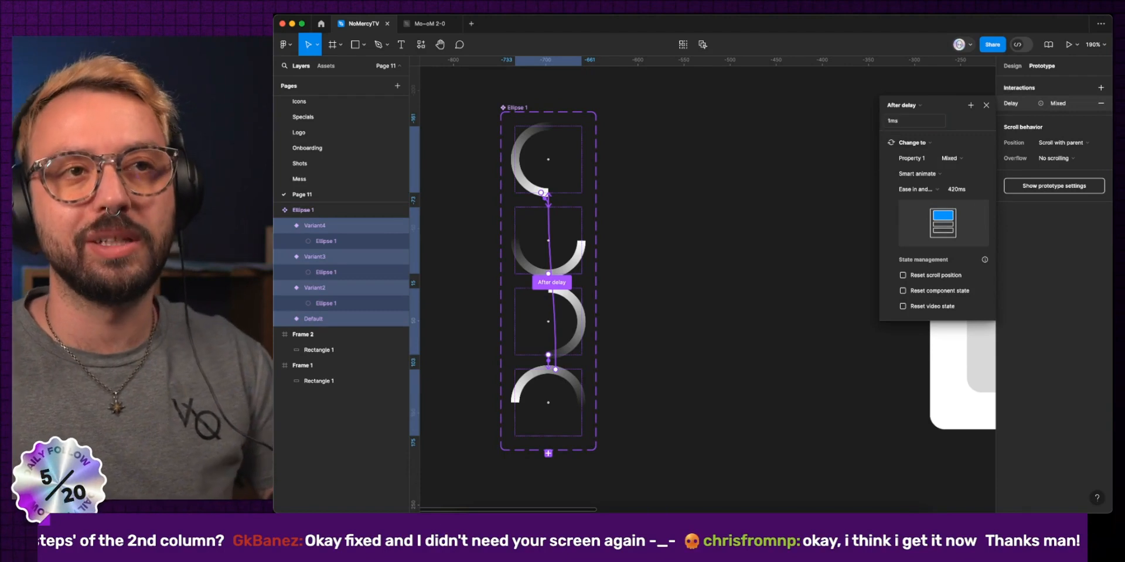
Set the variants' Smart animate duration to 419 ms with linear easing.
click(956, 189)
text(419)
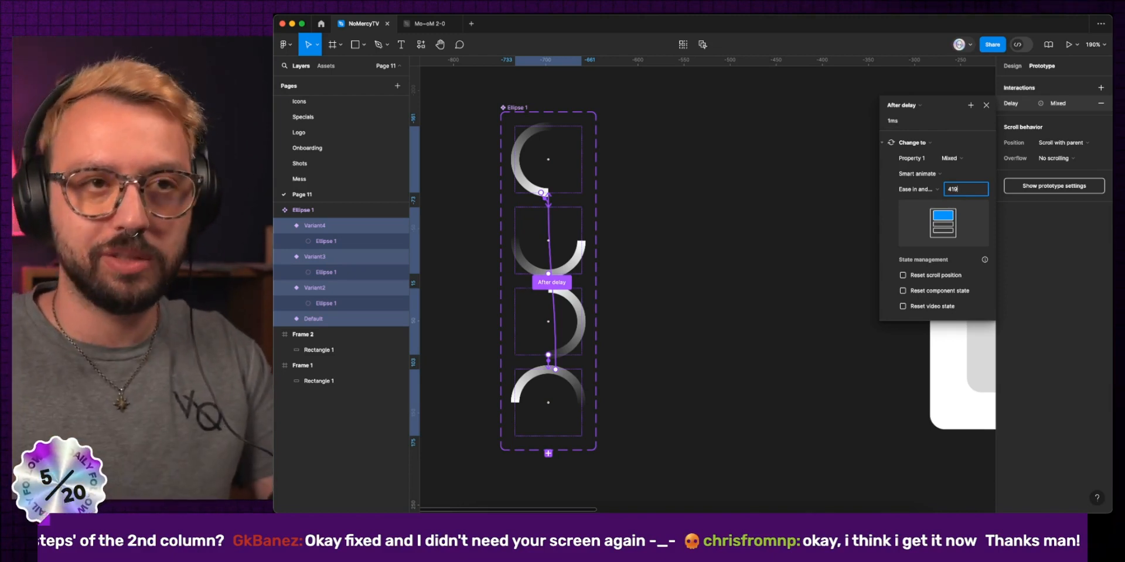
click(932, 191)
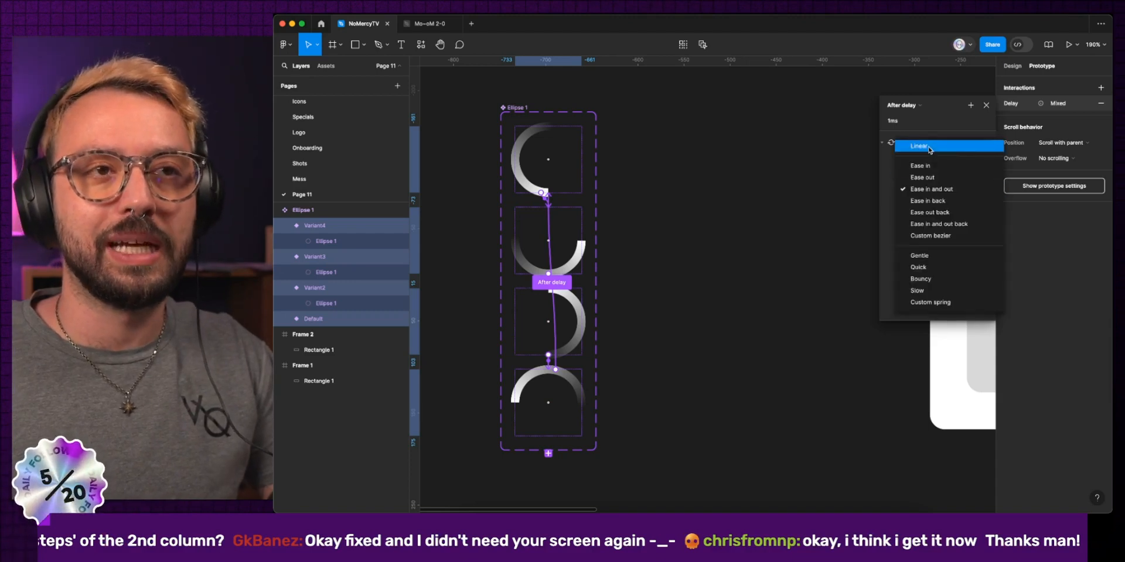
click(928, 147)
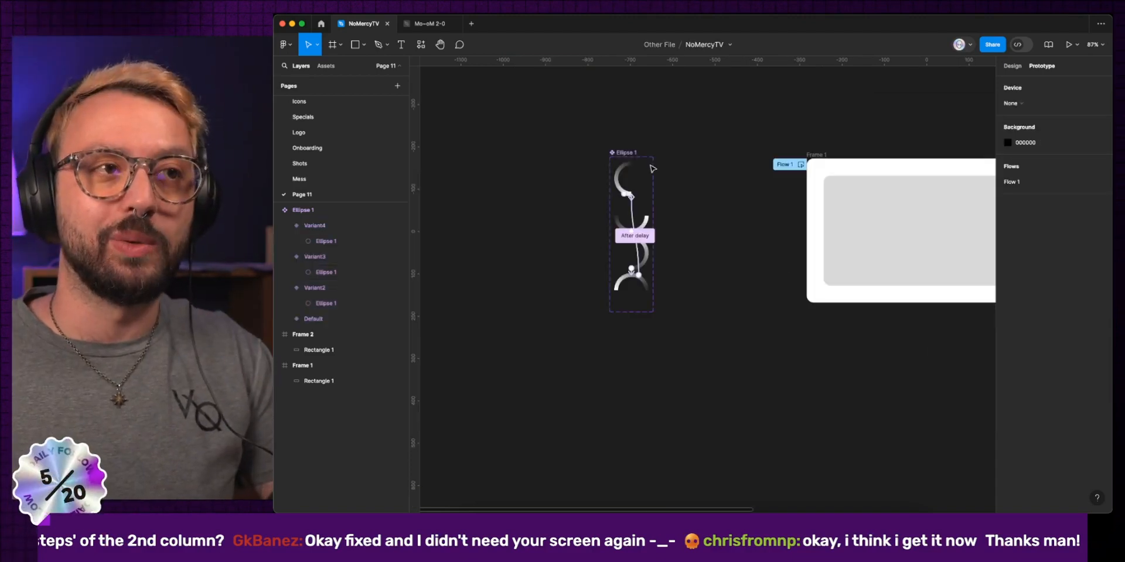
Rename the ring component set as Loader.
click(652, 168)
key(super+r)
text(Loader)
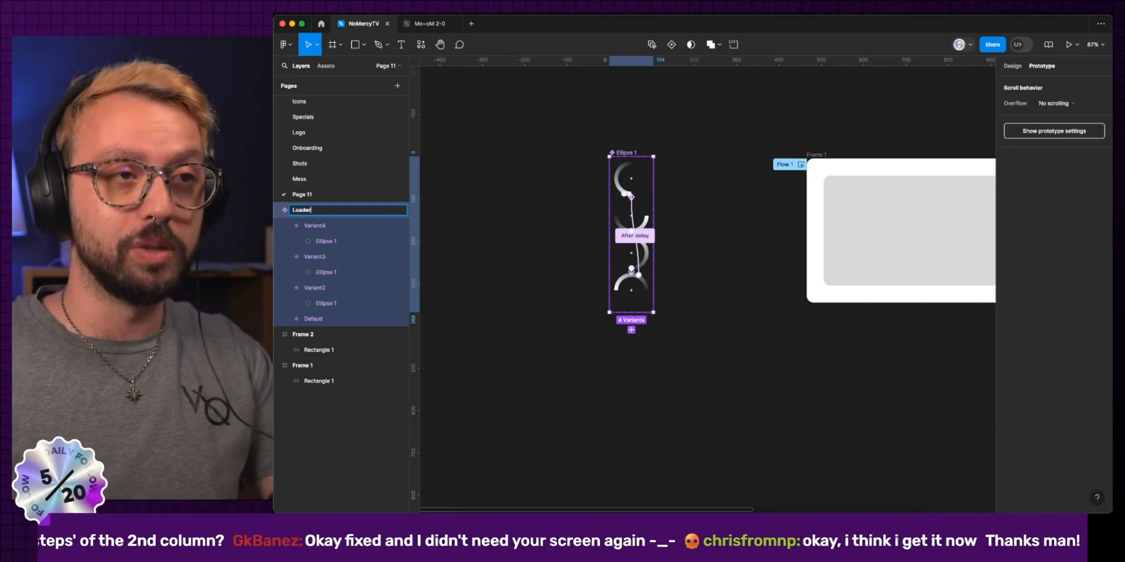
key(Return)
Place Loader instances in Frame 1 and Frame 2, centered horizontally and vertically, and present the prototype from Frame 1.
click(627, 178)
key(shift+e)
alt+drag(634, 184, 949, 239)
scroll(949, 239, right, 6)
click(1023, 84)
click(1070, 83)
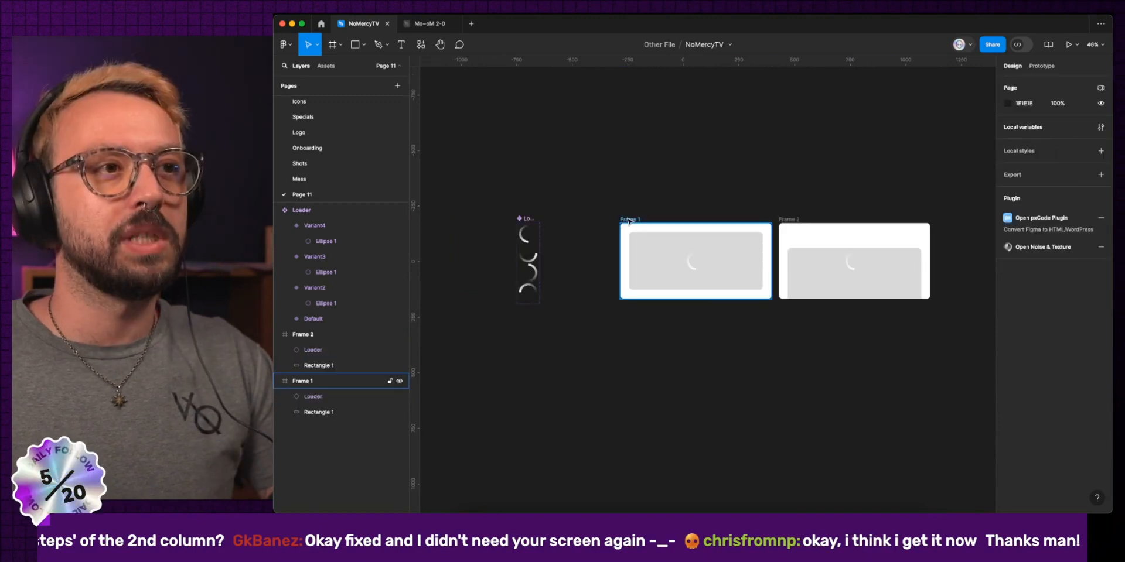
click(629, 221)
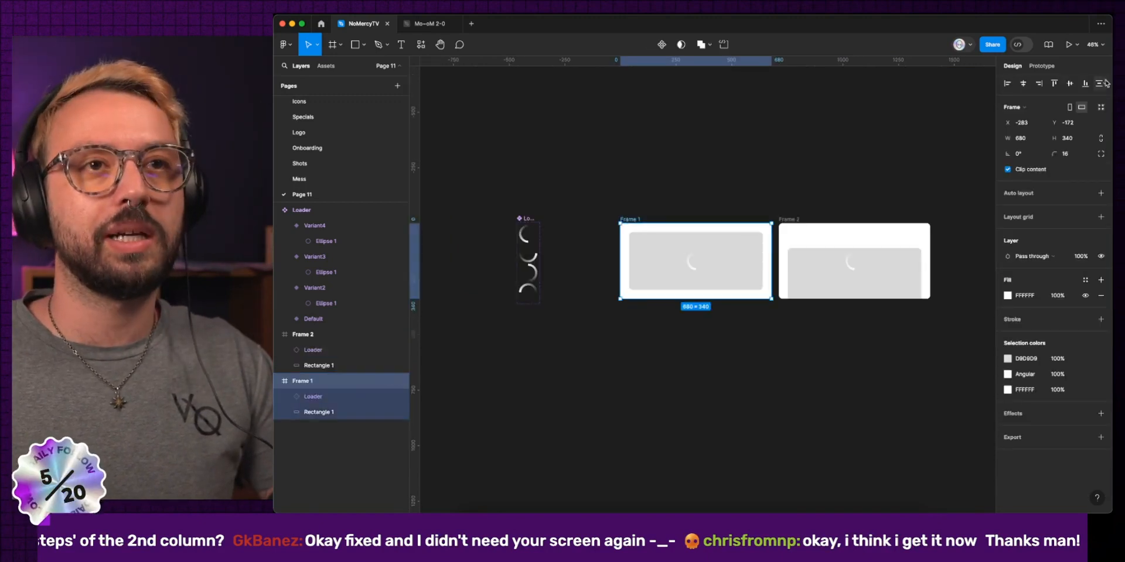
click(1068, 45)
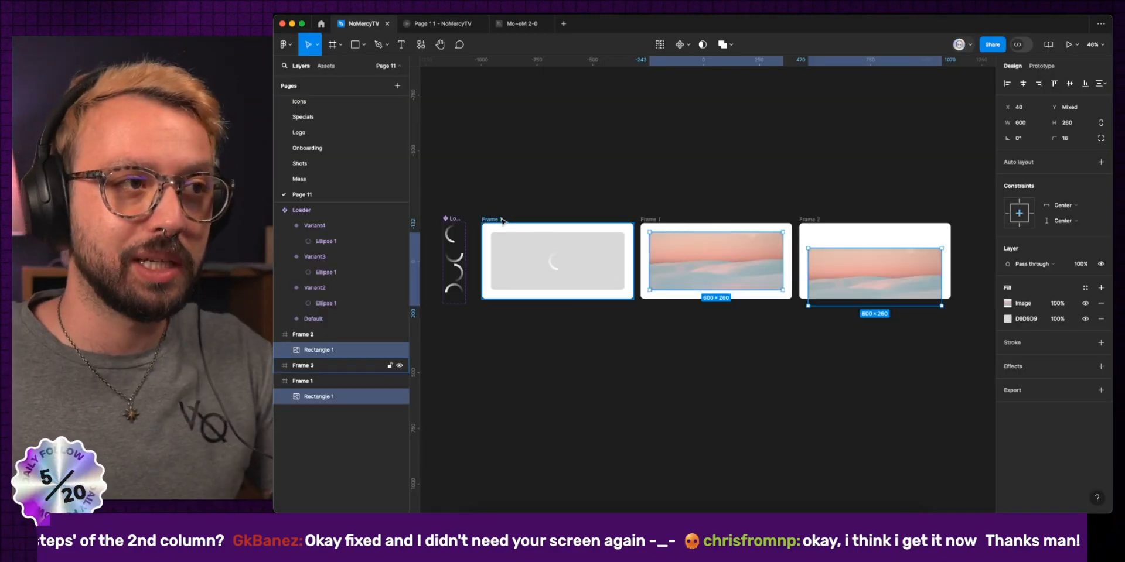
Redirect Frame 3's interaction to Frame 1 and trigger it after a delay of 2200 ms.
click(498, 220)
click(1041, 66)
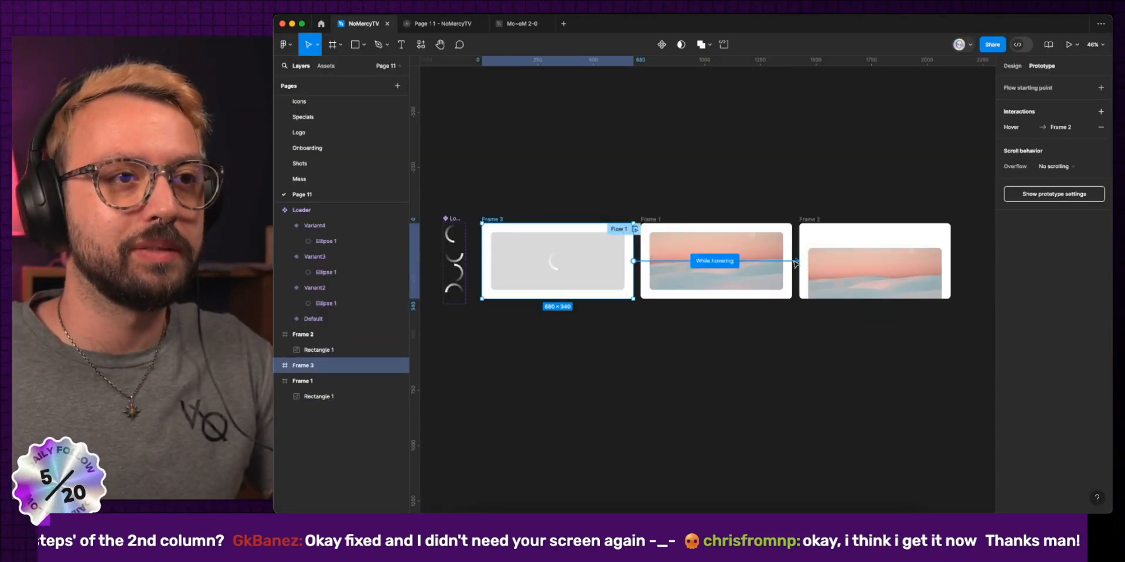
drag(795, 261, 710, 269)
click(609, 285)
click(609, 393)
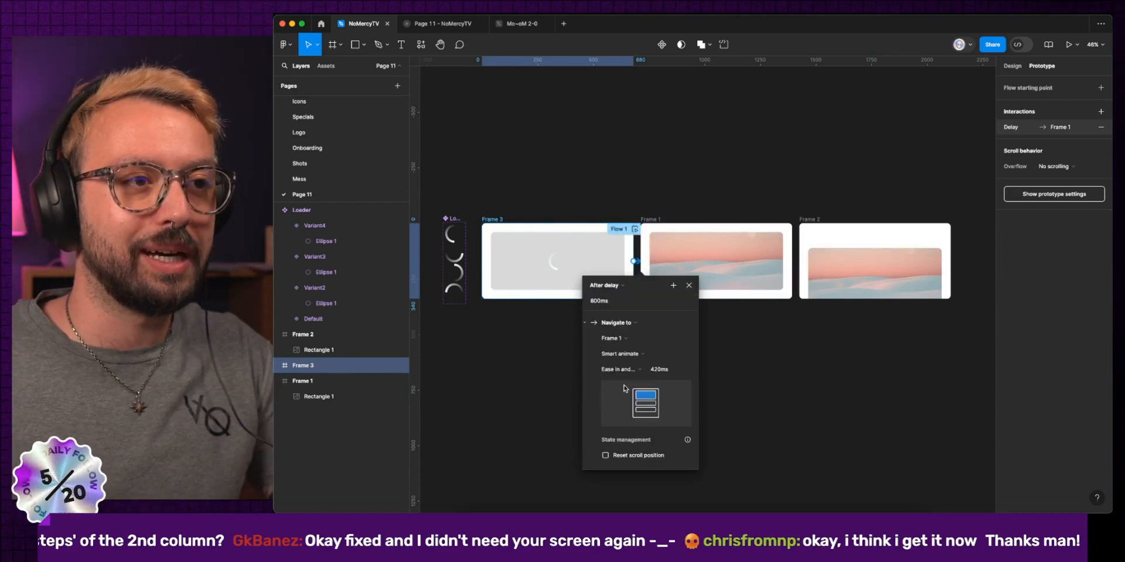
click(603, 300)
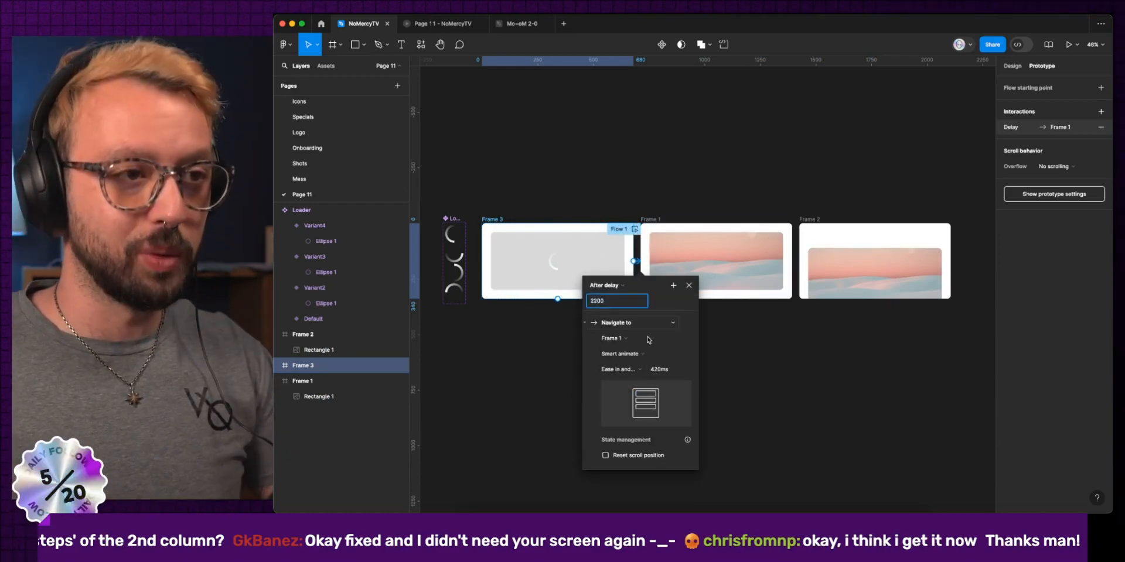
click(558, 302)
Move the Flow 1 starting point to Frame 3, preview the flow, and return to the design properties.
drag(512, 228, 483, 235)
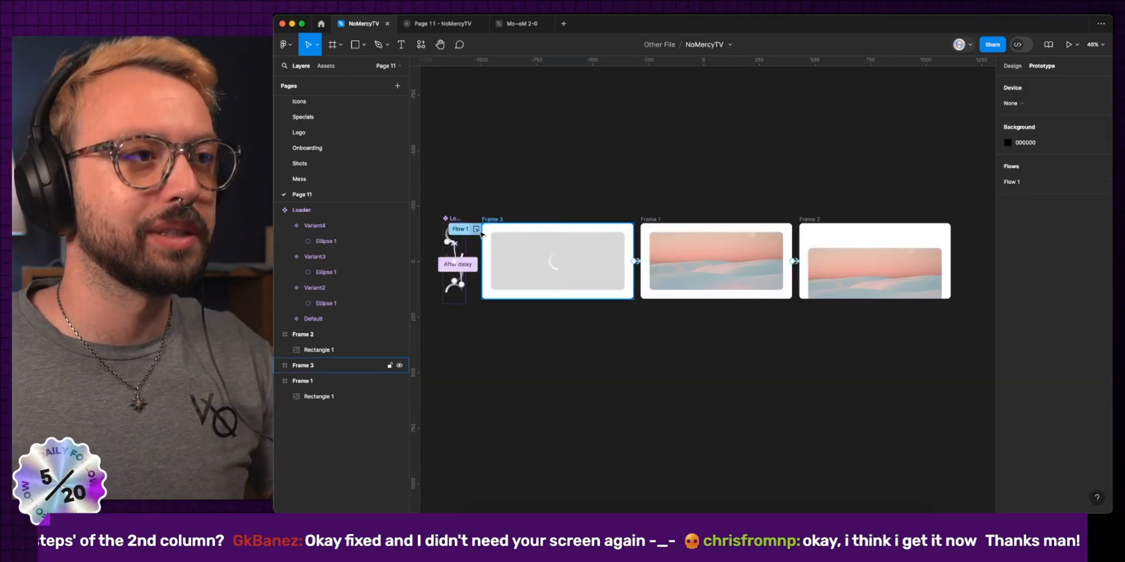
click(476, 229)
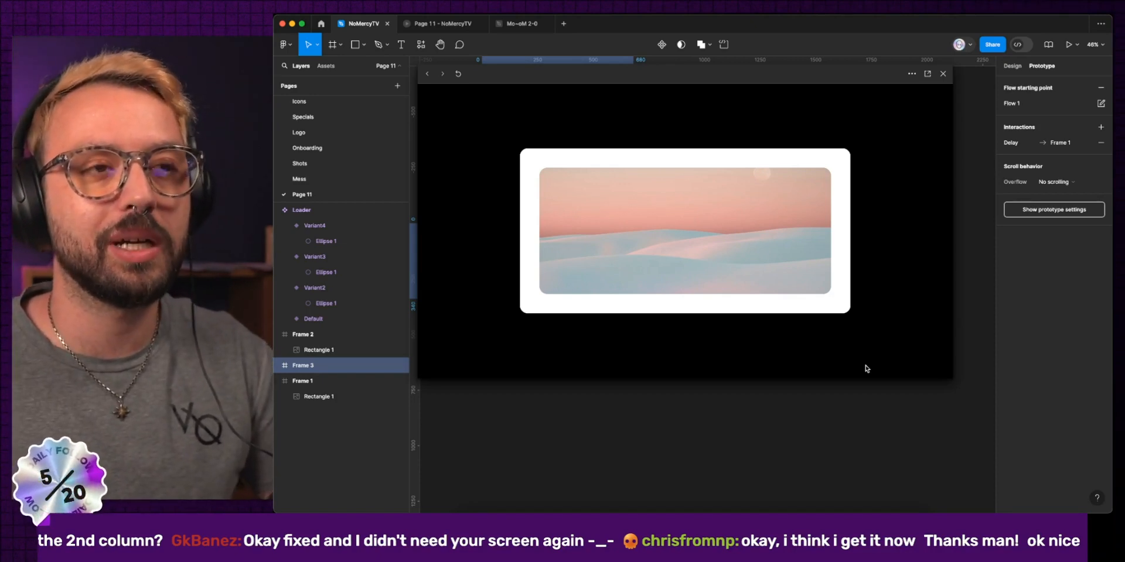
key(Escape)
click(1012, 66)
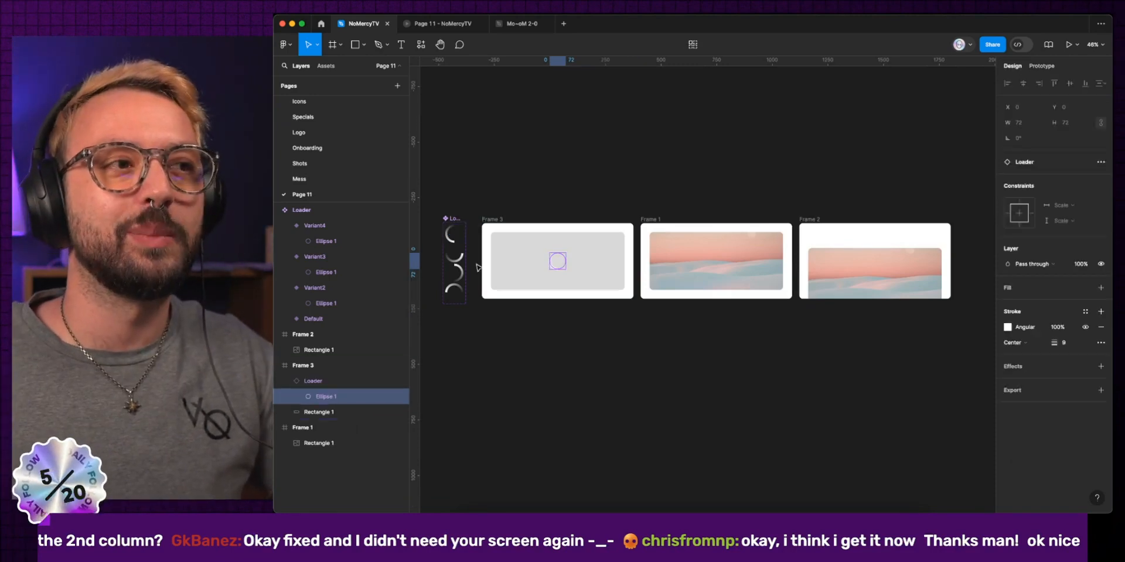
Add a stop to the angular gradient on the stroke of Frame 3's loader ellipse and recolor the gradient red, FF0000.
scroll(478, 265, up, 5)
scroll(487, 269, left, 2)
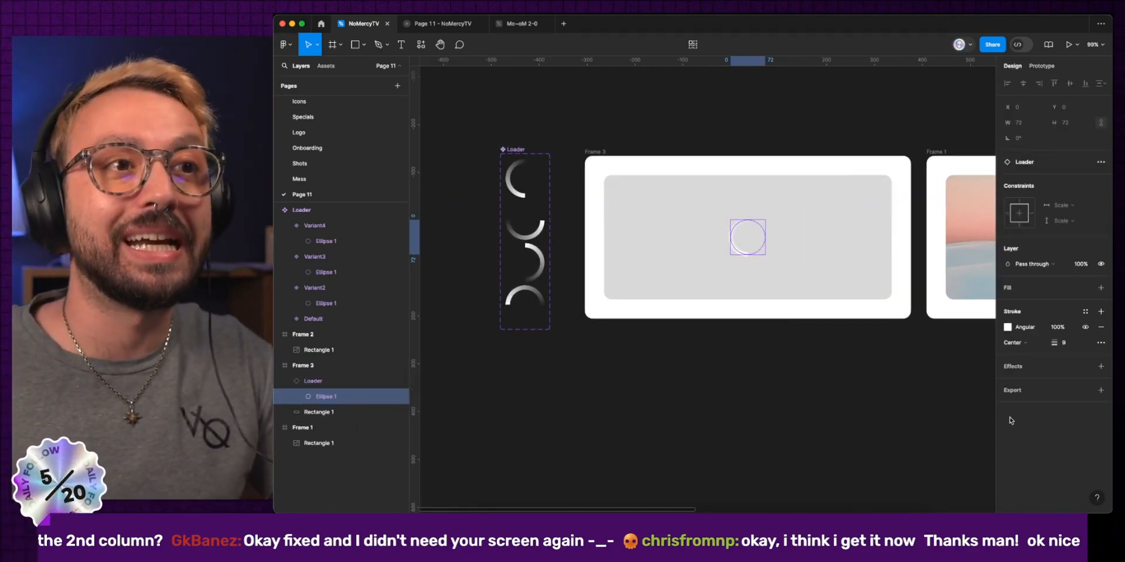
click(1008, 328)
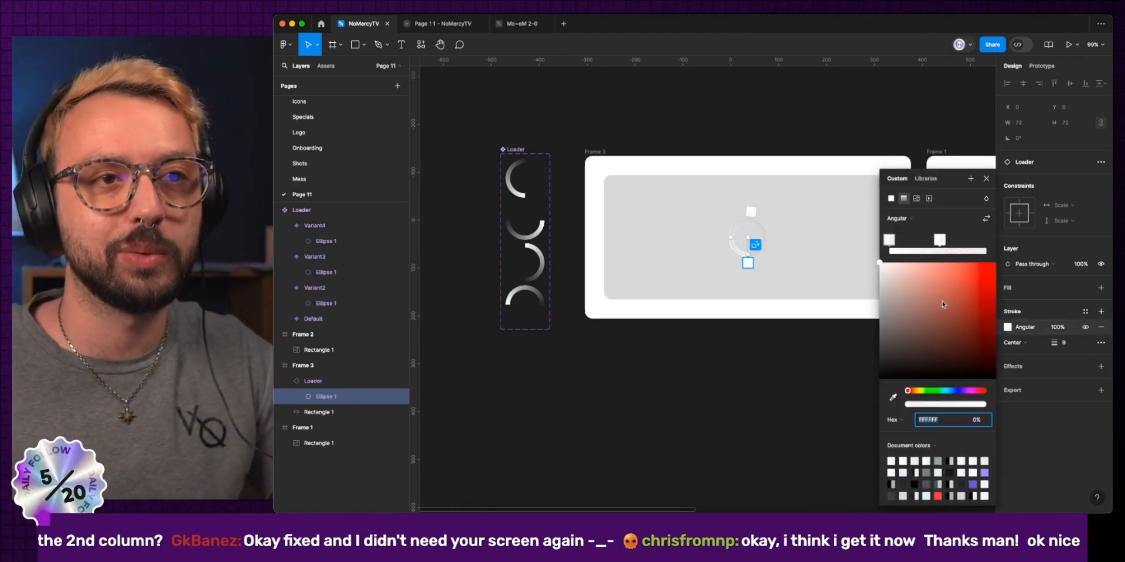
scroll(747, 262, up, 15)
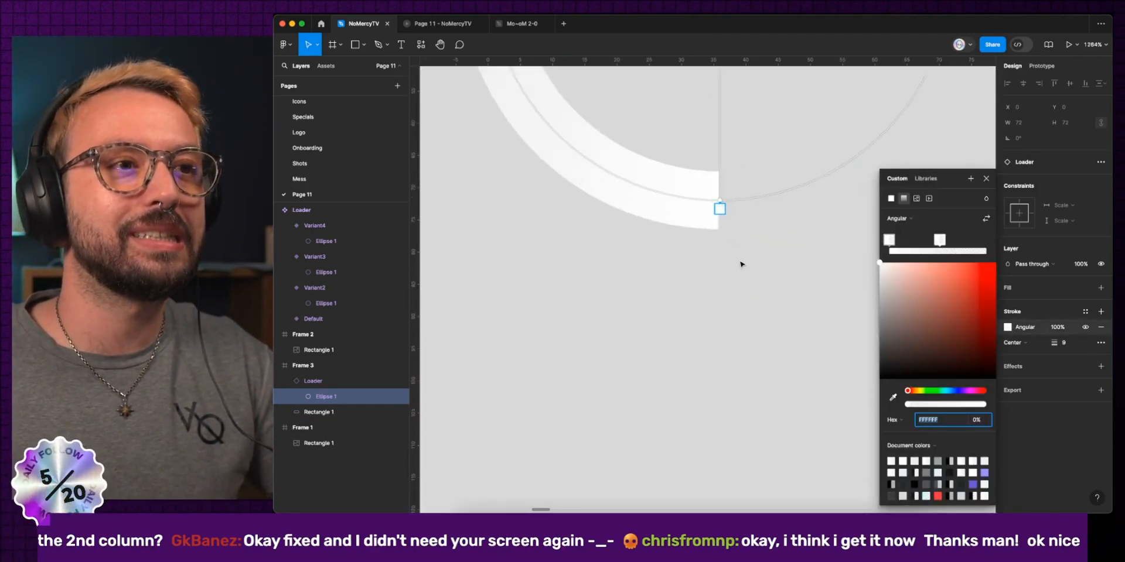
click(710, 201)
drag(710, 202, 597, 173)
drag(985, 290, 995, 263)
click(886, 240)
click(942, 240)
scroll(674, 279, down, 6)
scroll(673, 279, up, 4)
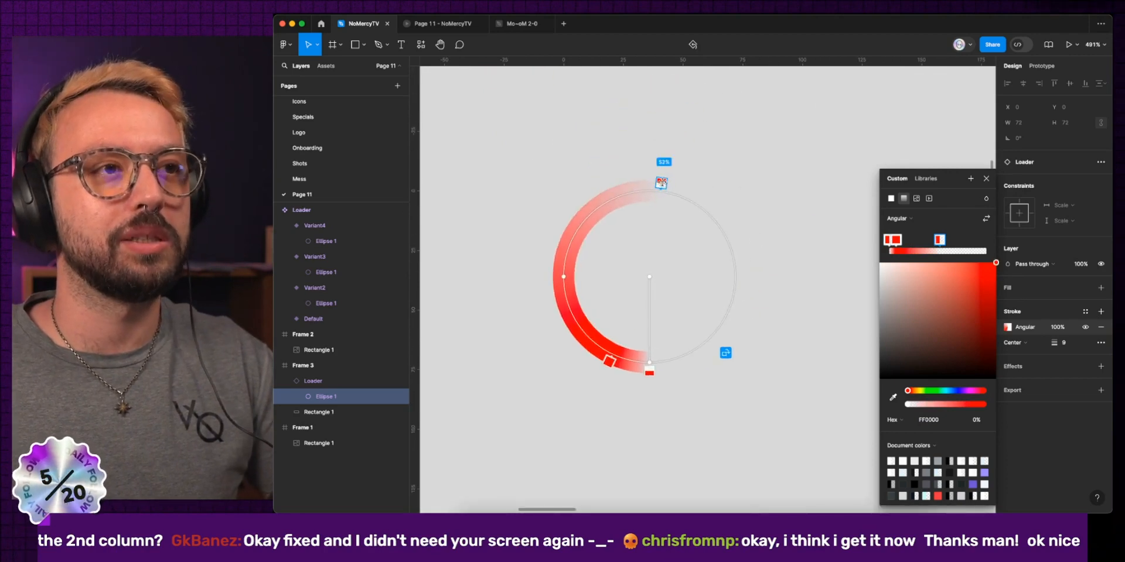
Extend the loader gradient's transparent stop further around the ring and close the gradient settings.
mouse_move(660, 183)
mouse_down()
mouse_move(743, 243)
mouse_move(742, 276)
mouse_up()
click(985, 179)
scroll(803, 232, down, 6)
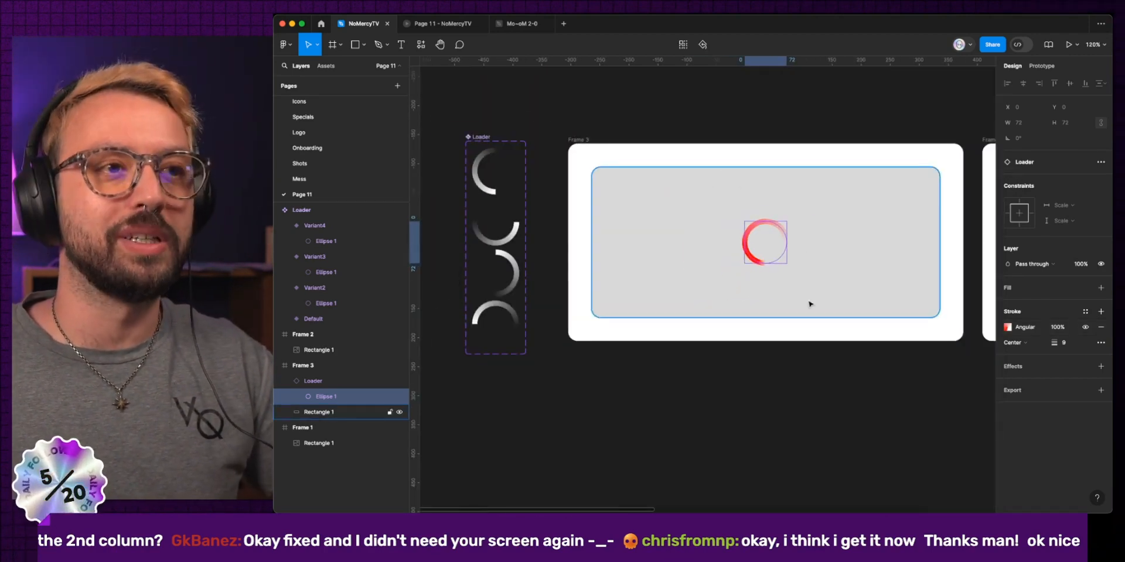
Preview the flow from Frame 3, close the preview, and return to the design properties of the loader's ellipse.
click(861, 326)
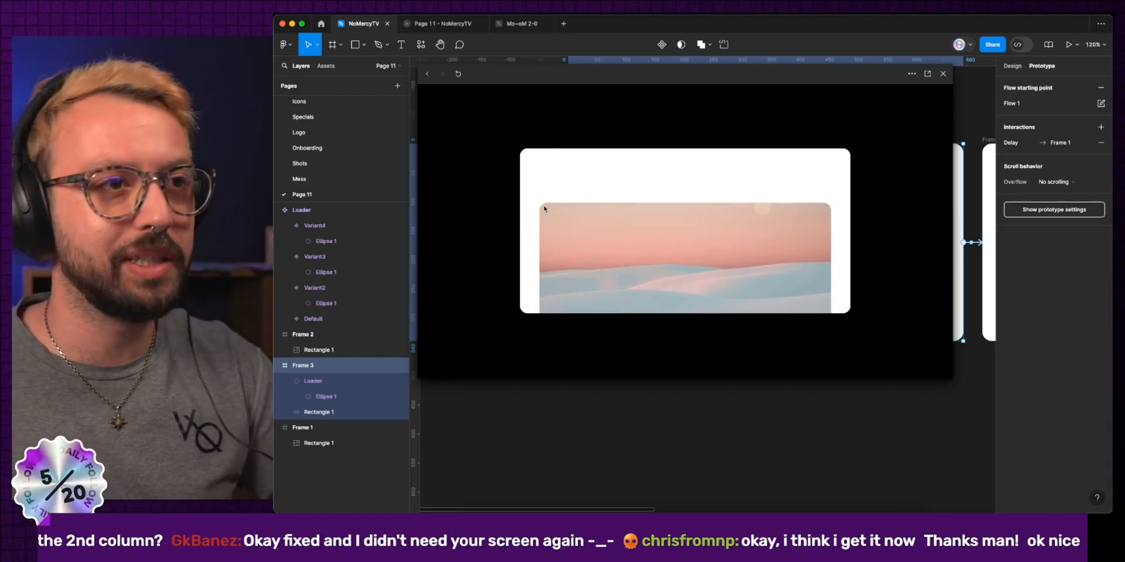
click(943, 73)
super+click(747, 243)
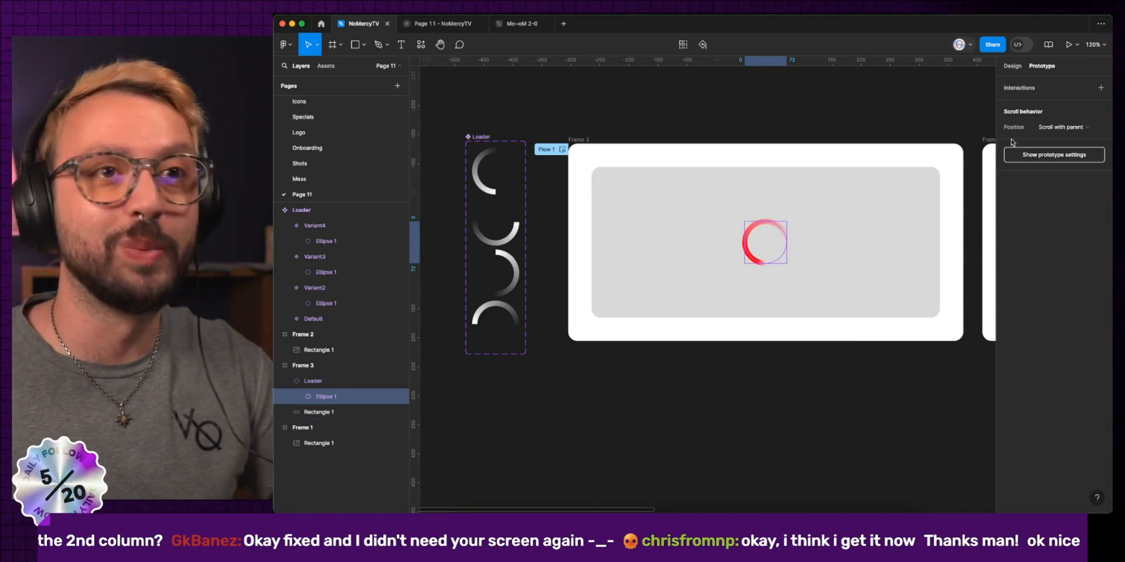
click(1012, 66)
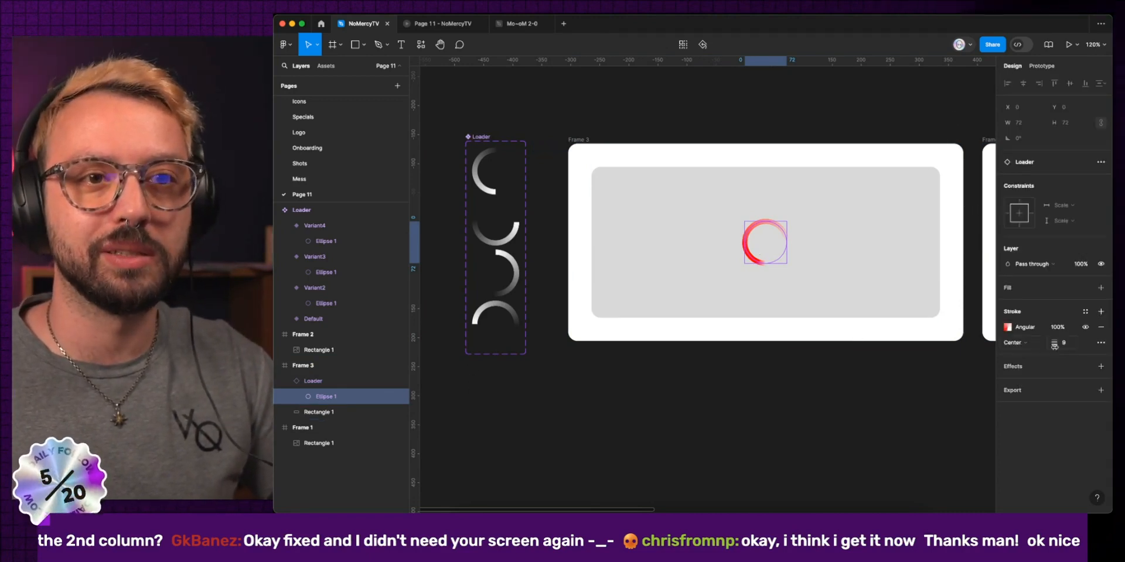
Change the loader ellipse's stroke style to Dash with a dash length of 4.
click(1101, 342)
click(975, 366)
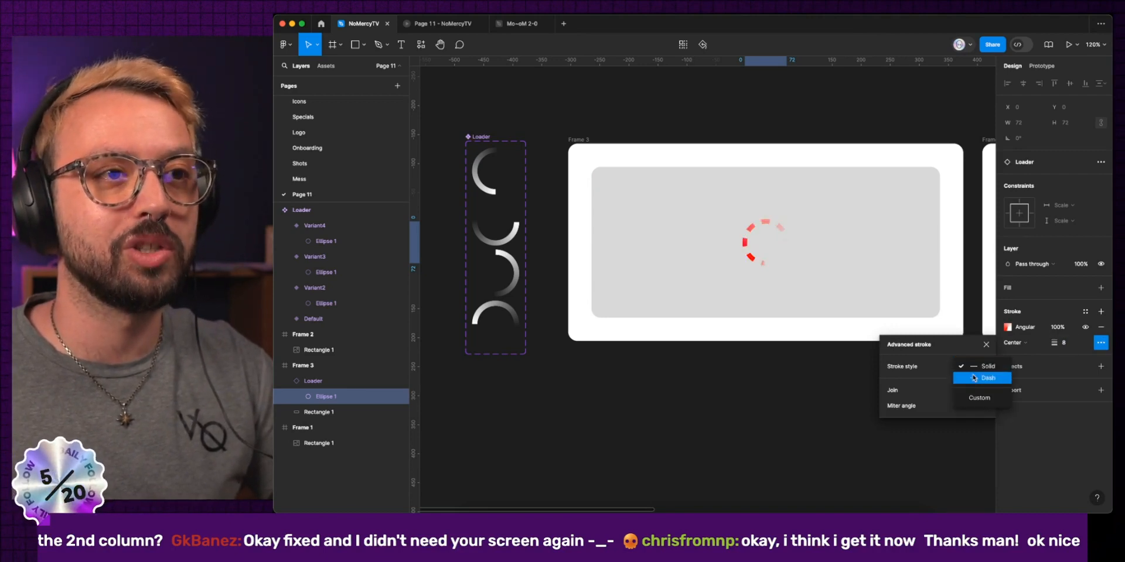
click(972, 381)
text(8)
key(Return)
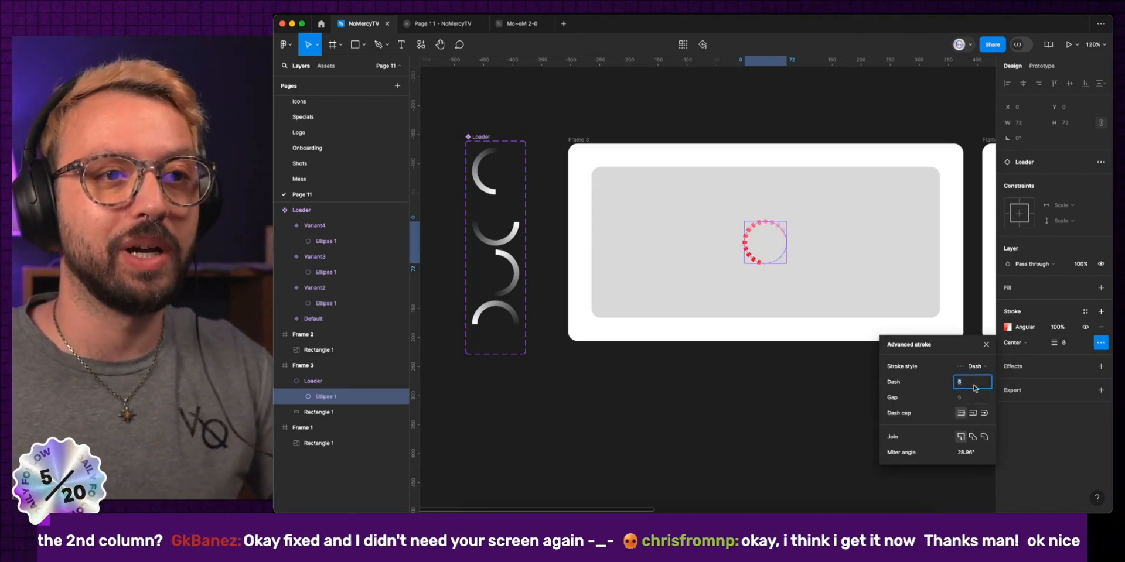
text(4)
key(Return)
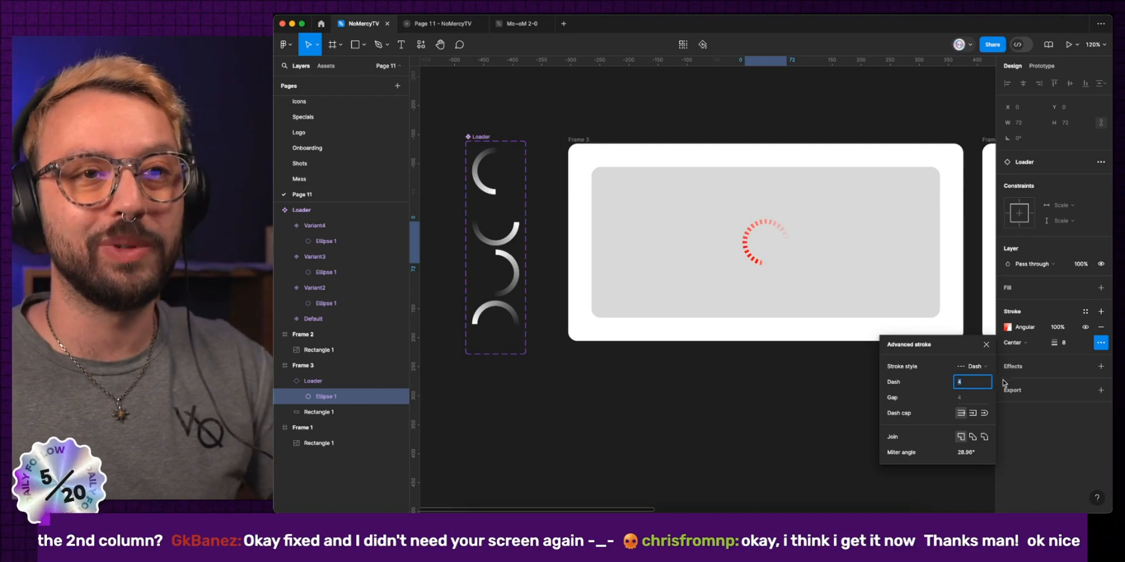
Give the dashed loader stroke round joins, round dash caps and a gap of 14, and deselect it.
click(984, 437)
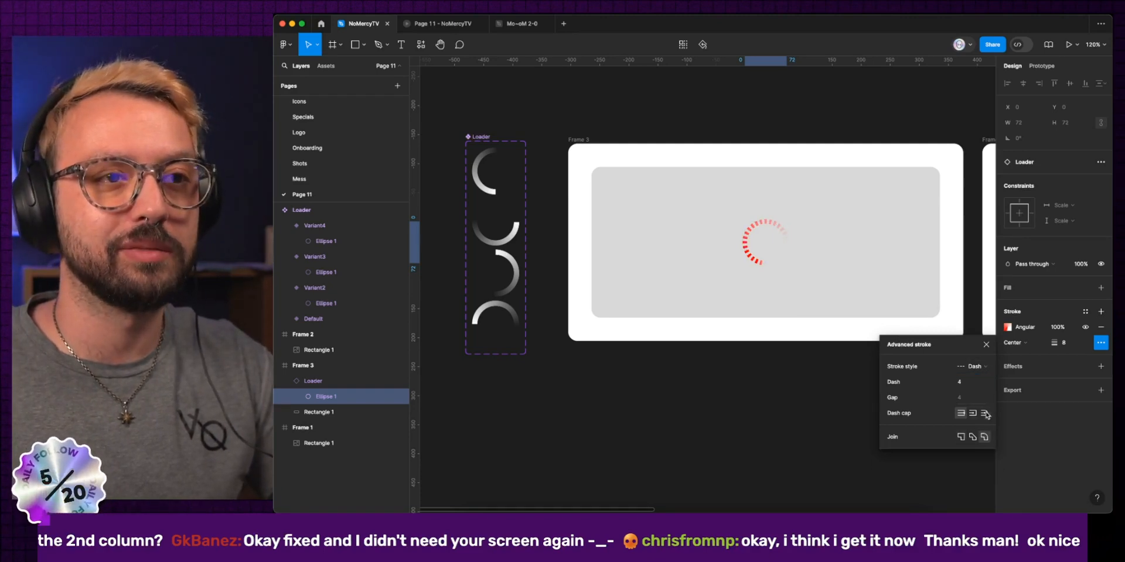
click(985, 413)
click(969, 397)
text(14)
key(Return)
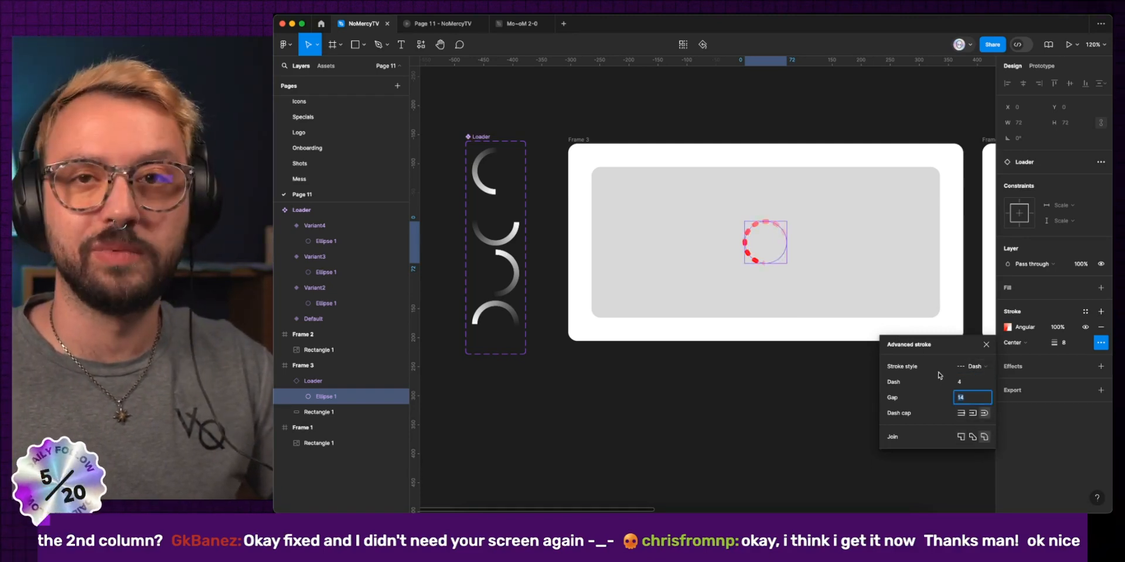
click(985, 346)
key(Escape)
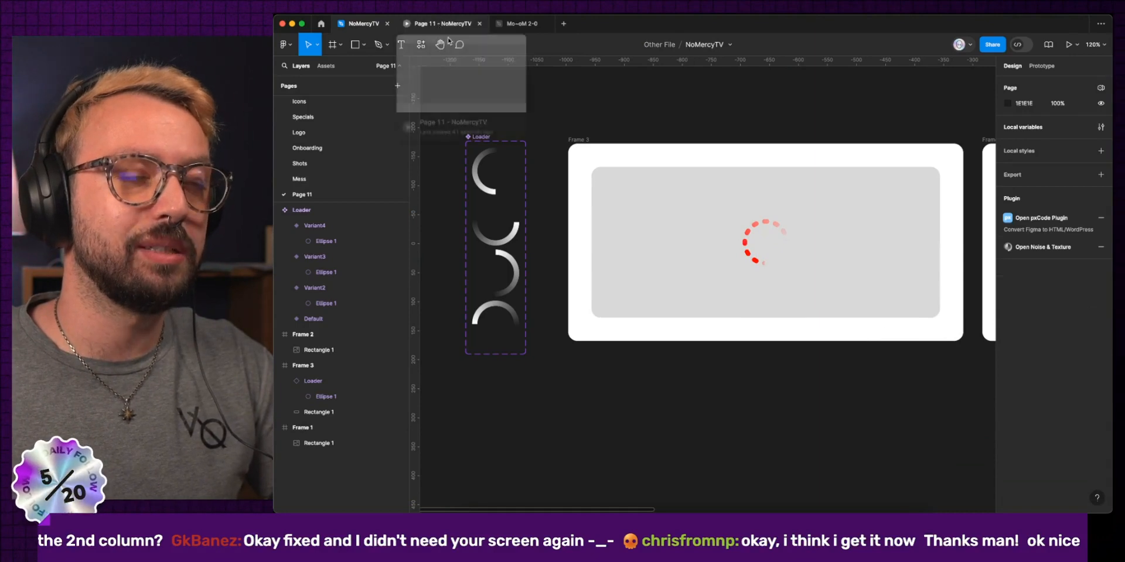
Preview the prototype flow and fit a screen-recording area closely around the previewed frame.
key(shift+space)
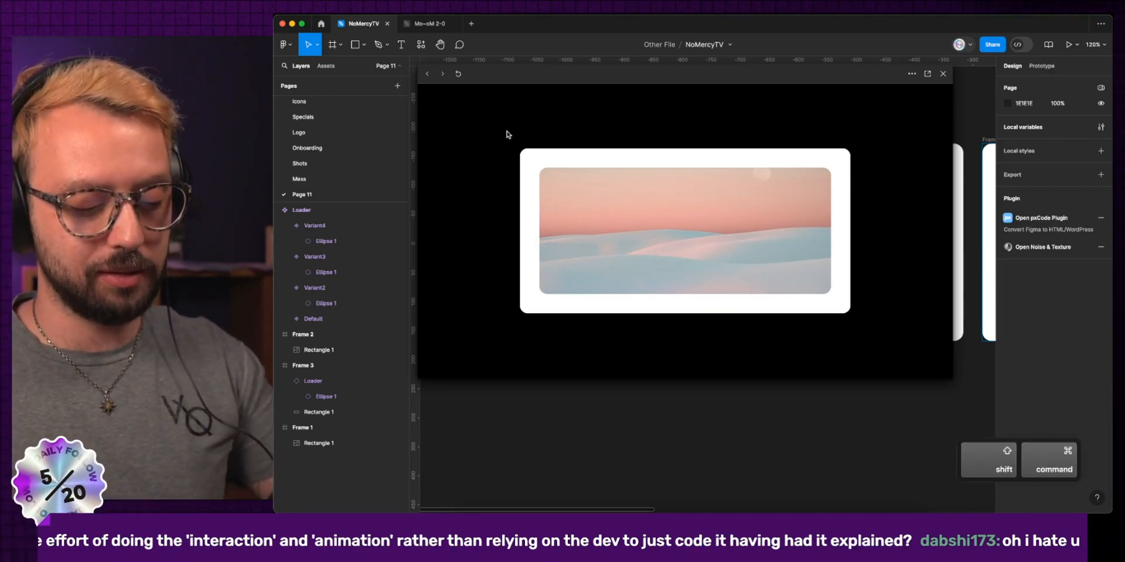
key(super+shift+5)
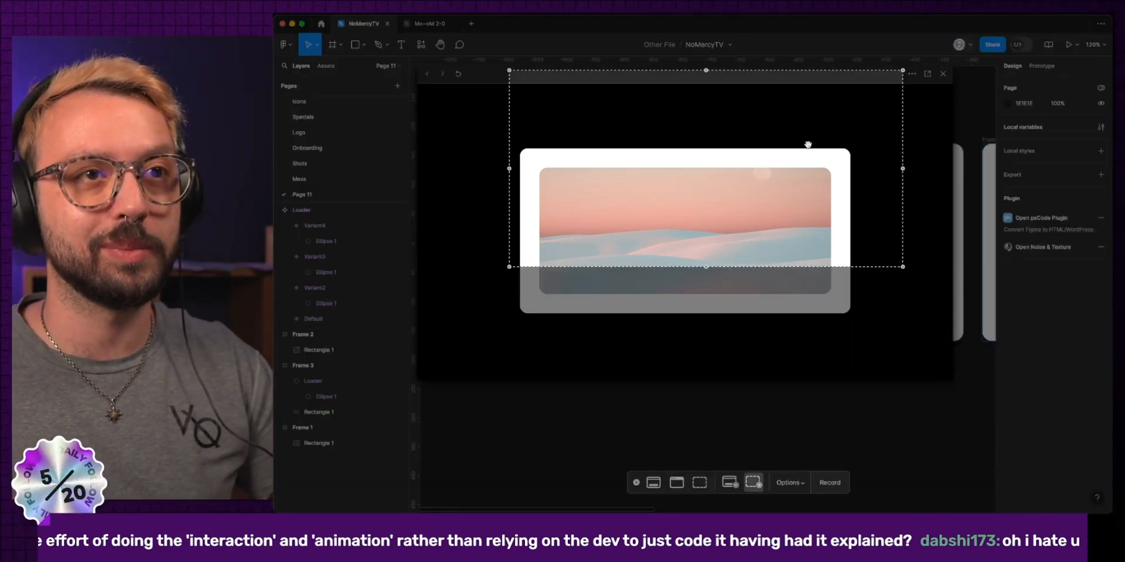
drag(632, 99, 637, 176)
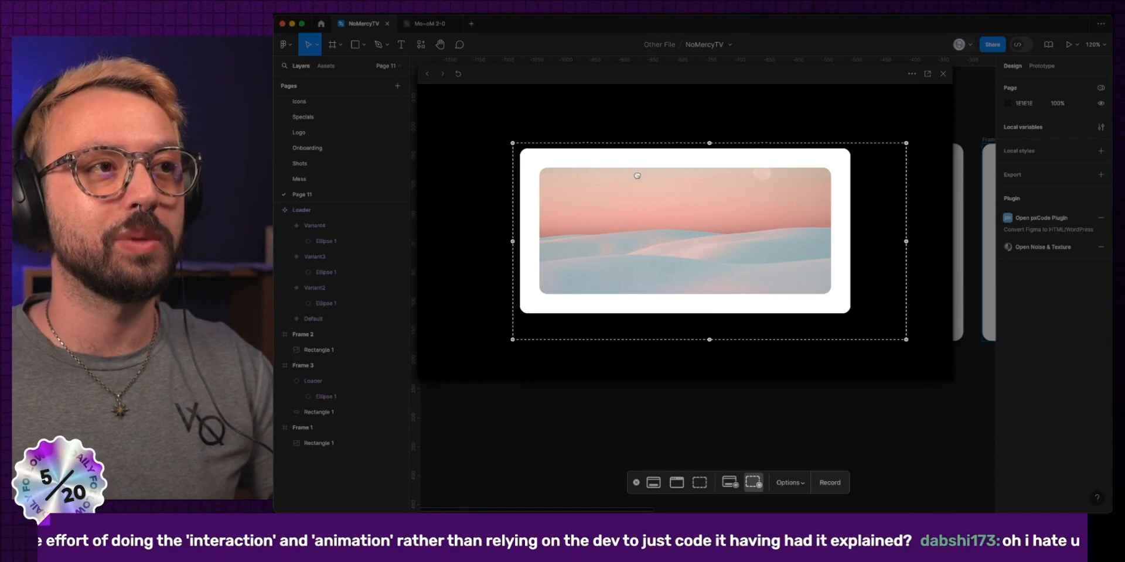
drag(906, 340, 851, 316)
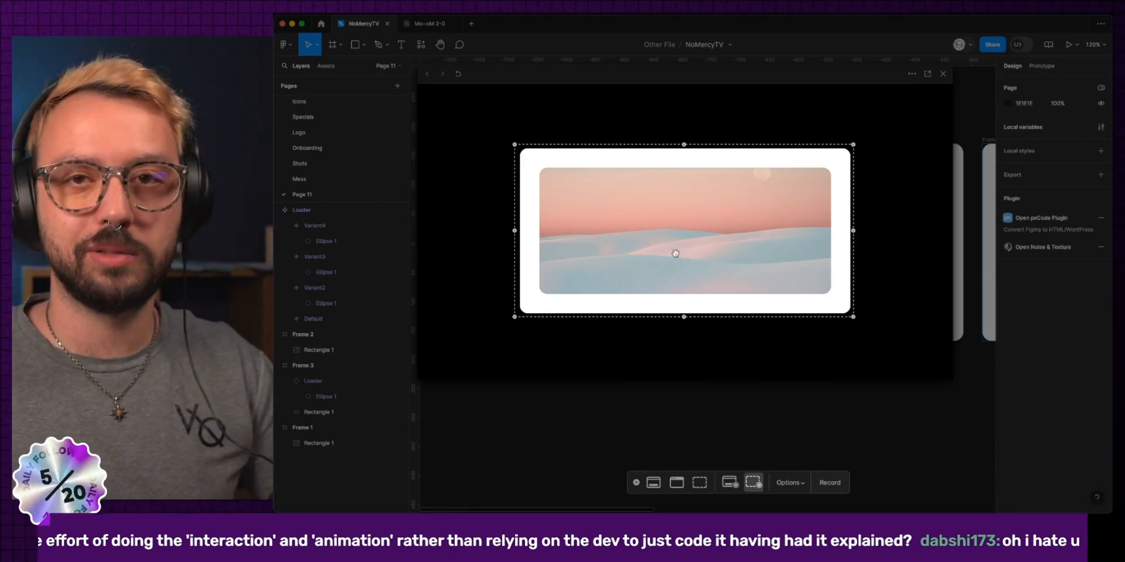
Record the selected area while restarting the prototype flow, stop recording, and open the captured clip.
click(828, 484)
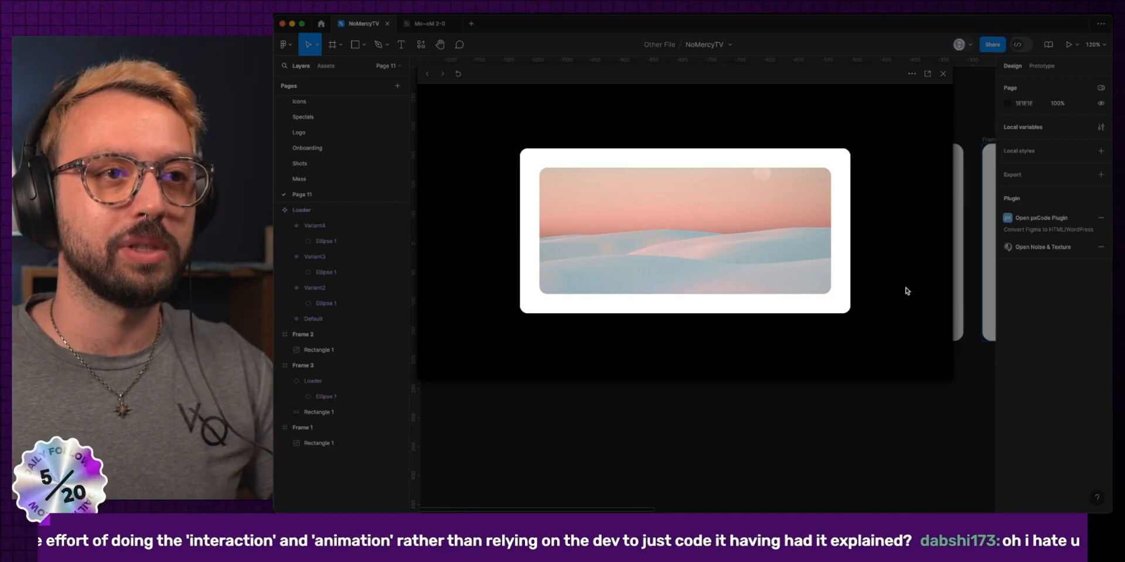
key(r)
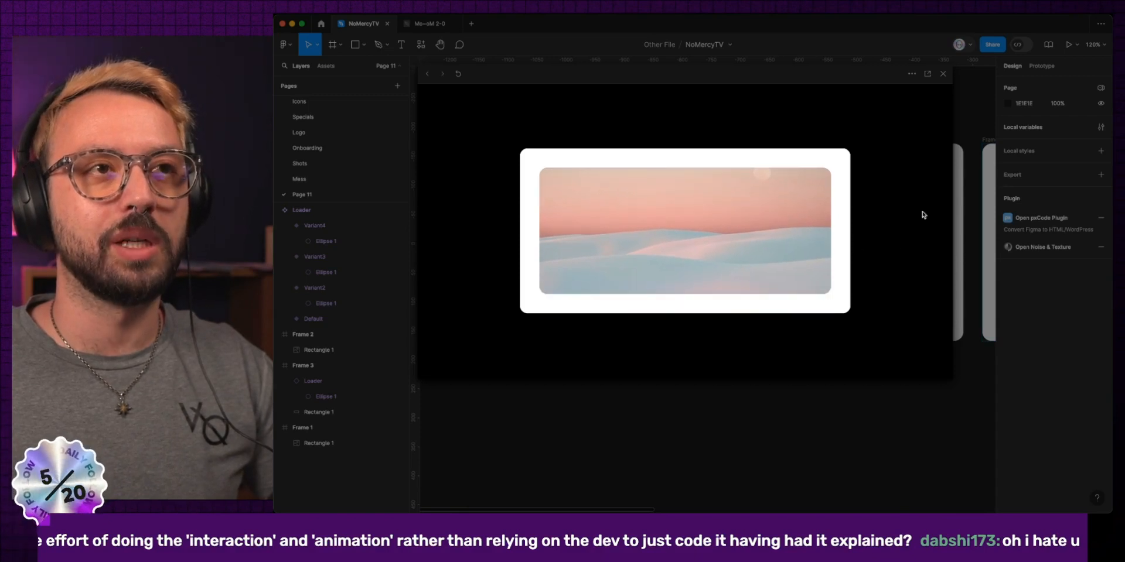
key(super+shift+3)
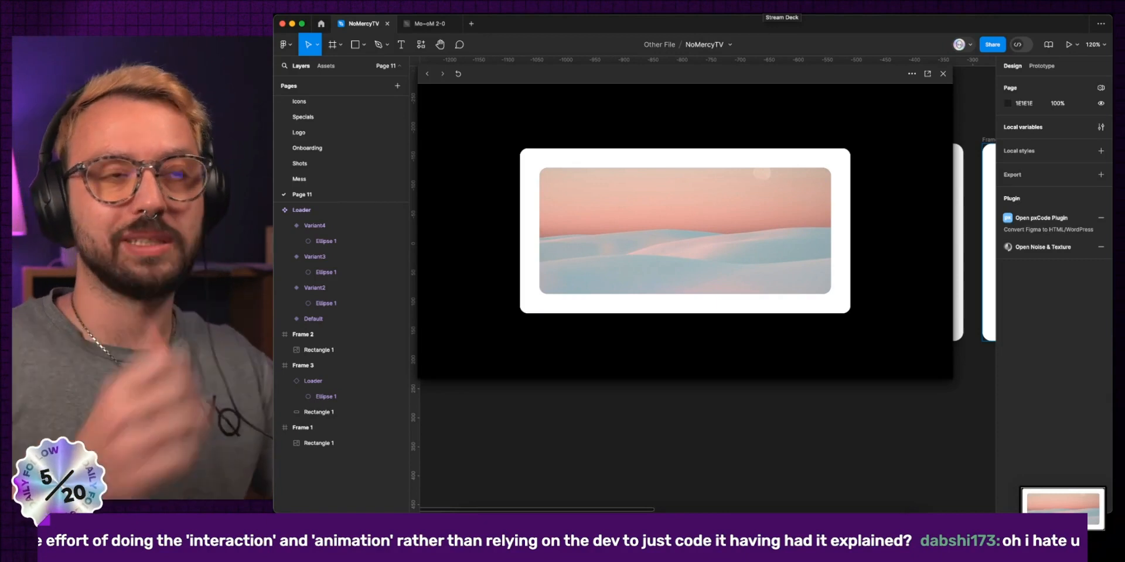
click(1085, 513)
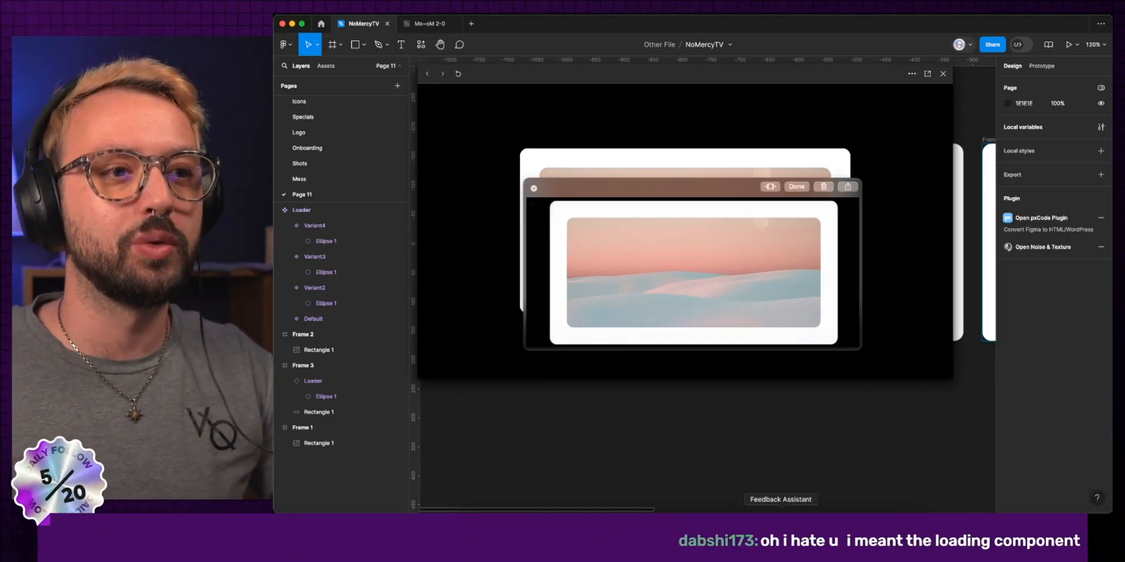
Open the video converter's drop window, quit the converter, and close the captured clip's preview.
click(788, 524)
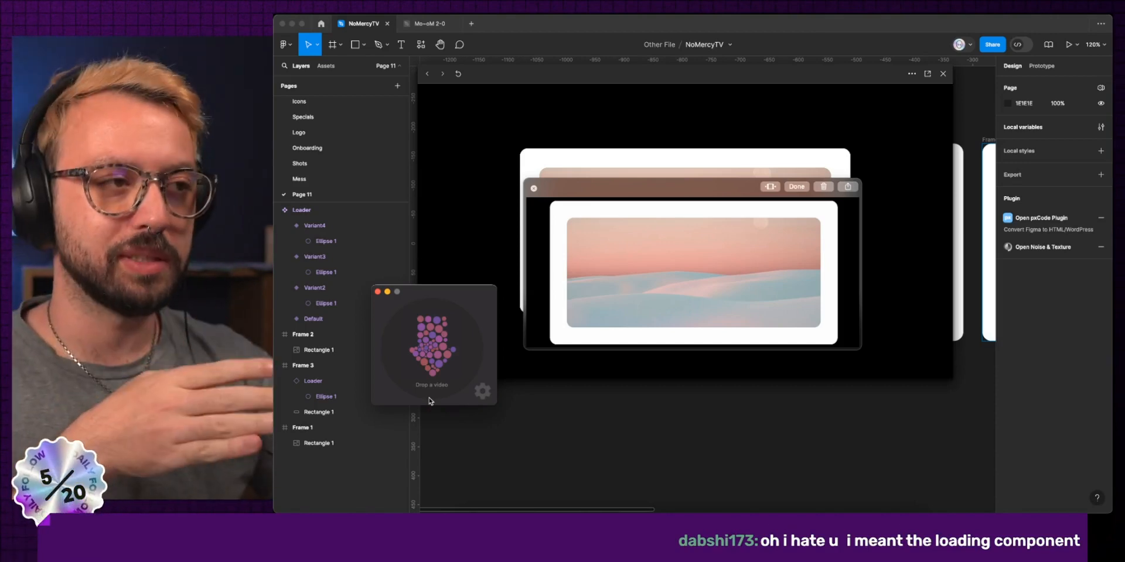
key(super+q)
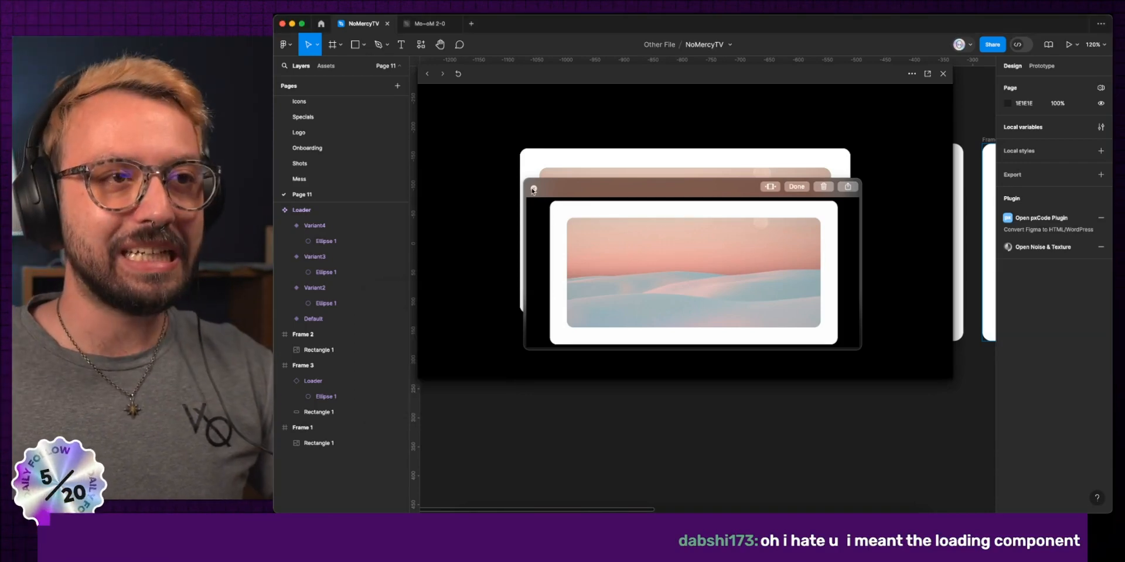
click(533, 189)
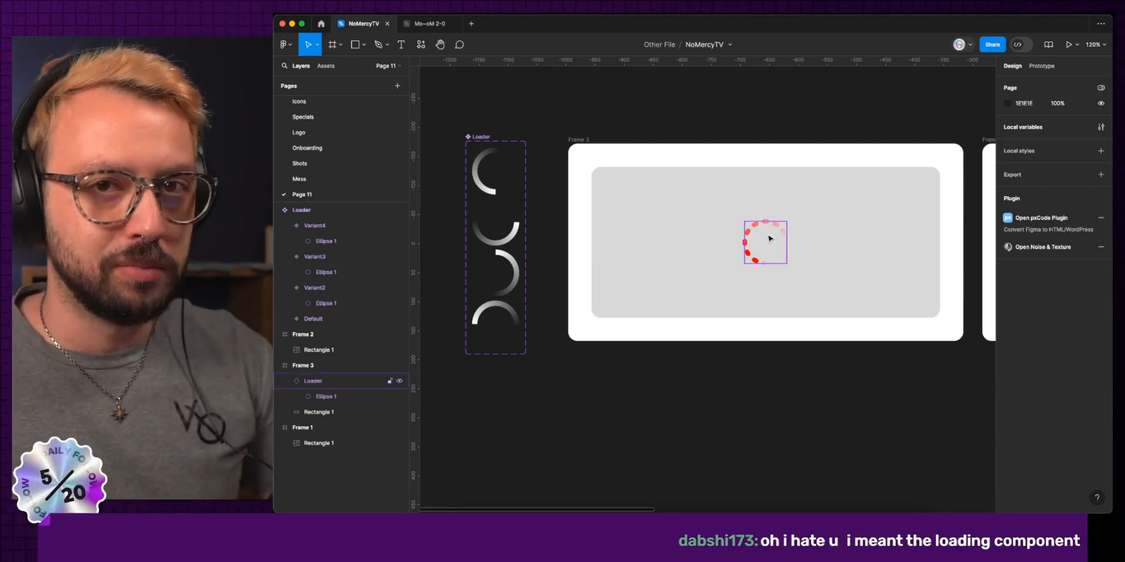
scroll(761, 234, right, 10)
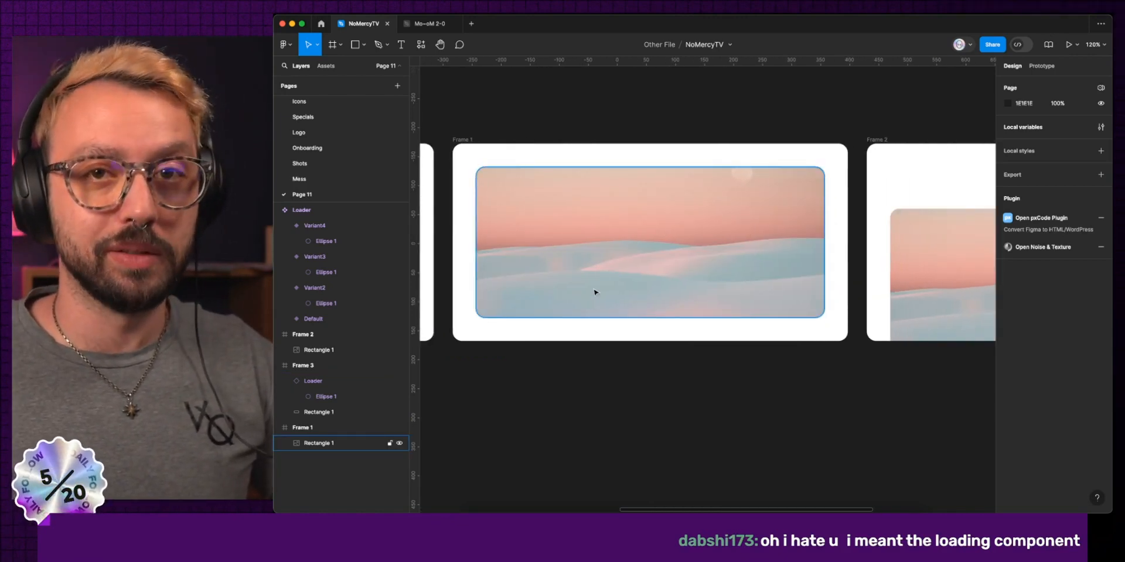
scroll(594, 292, right, 5)
click(574, 229)
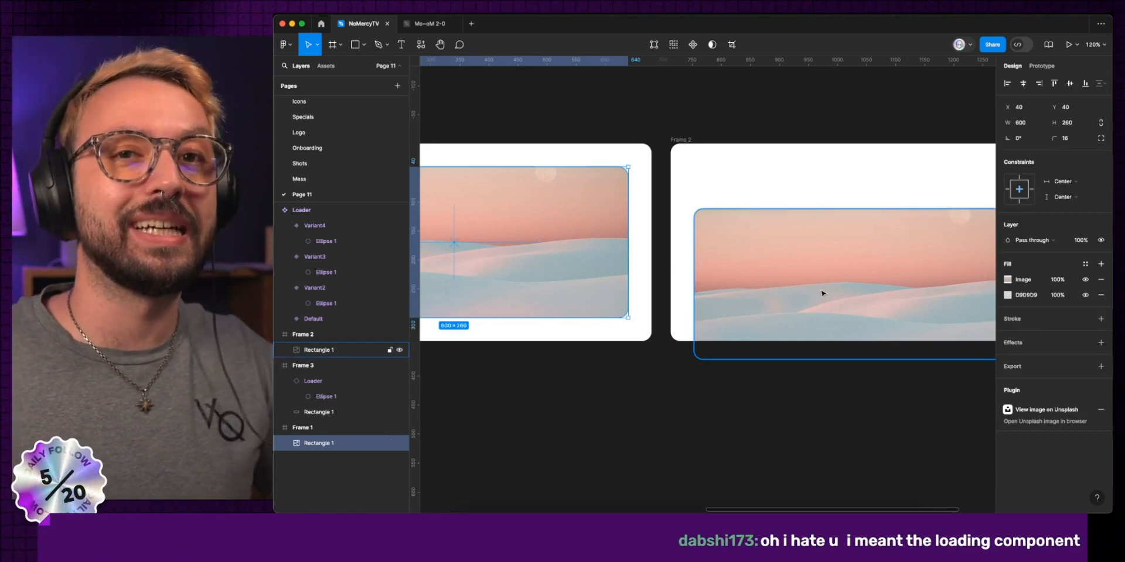
key(Escape)
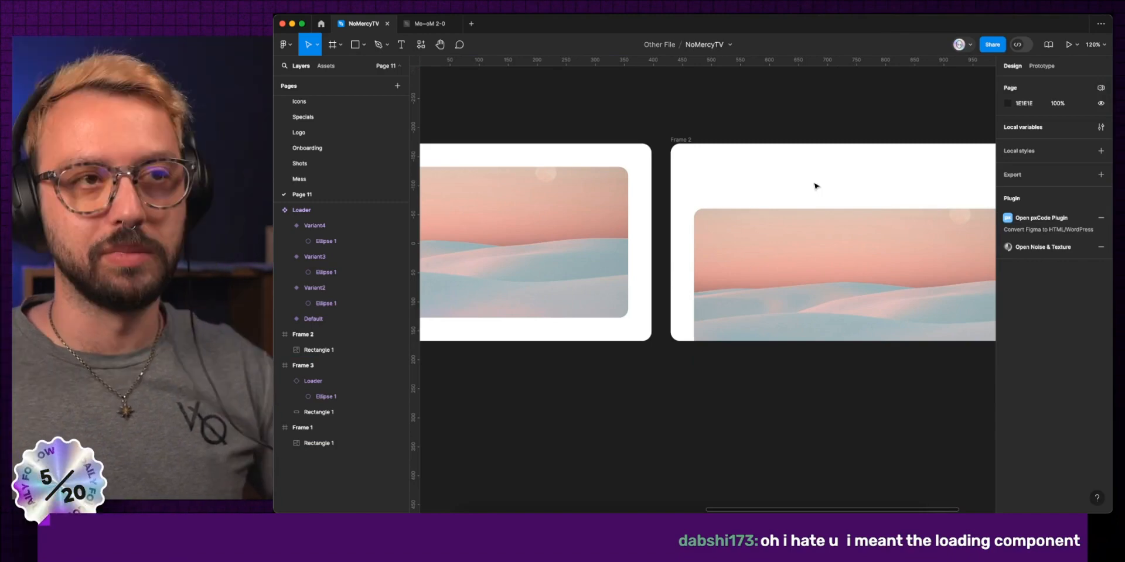
Undo the red gradient and dashed stroke changes on Frame 3's loader.
scroll(814, 186, down, 5)
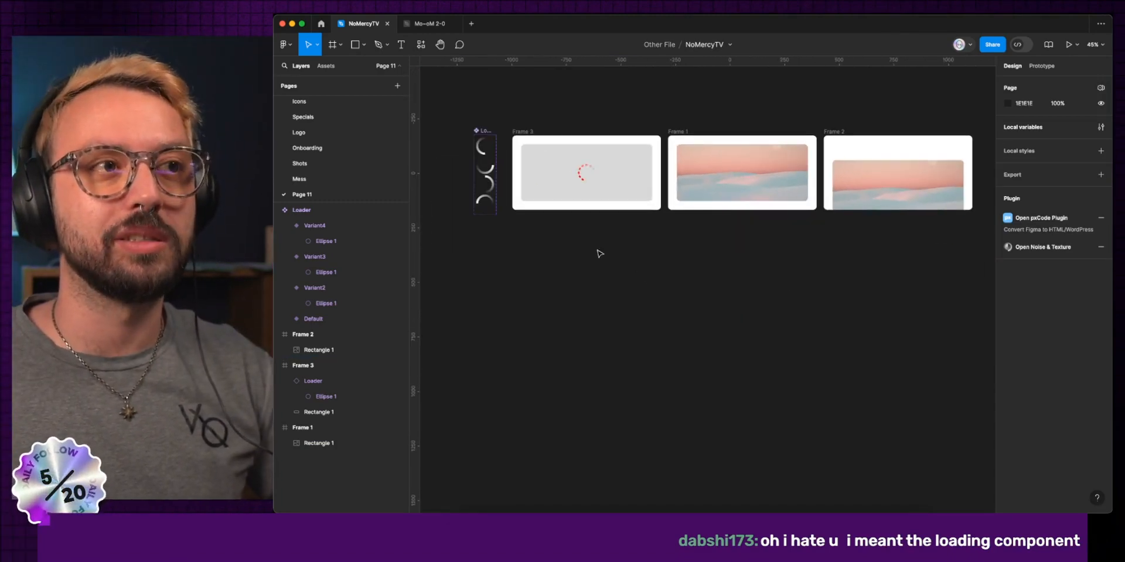
key(super+z)
key(super+z)
key(super+z)
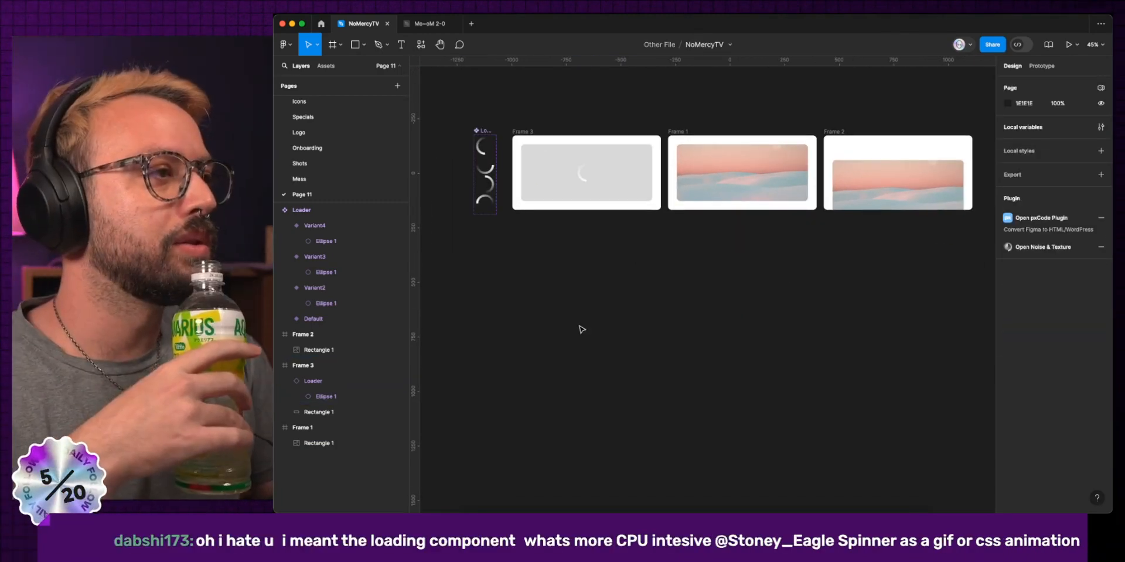